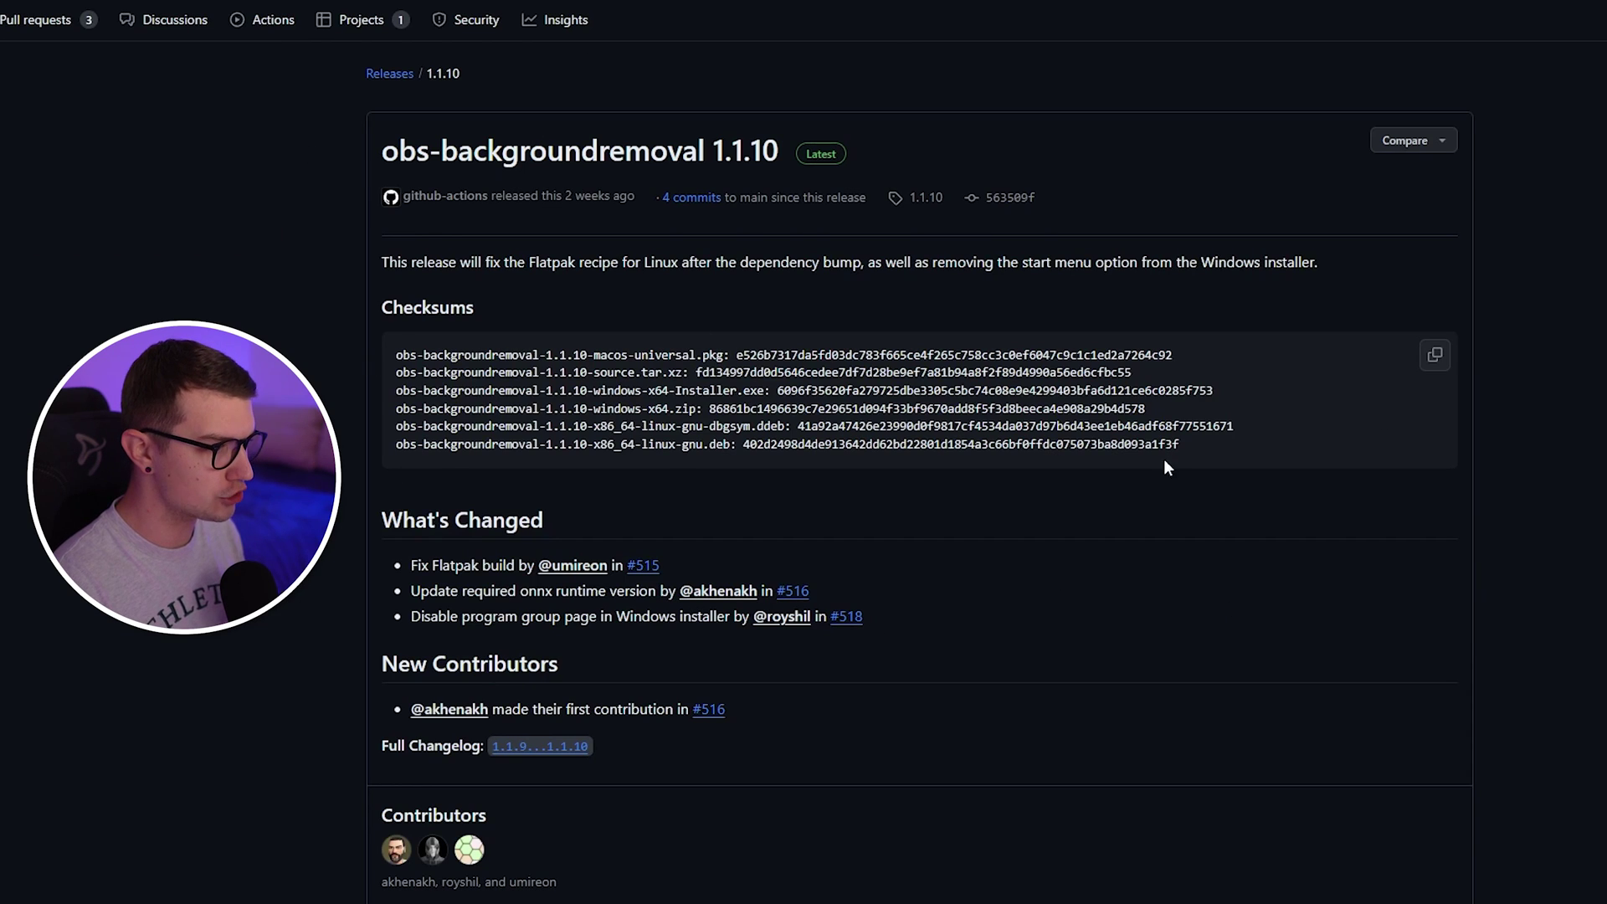
Scroll through the 1.1.10 release's Assets list to check the installer downloads
scroll(309, 111, "down", 4)
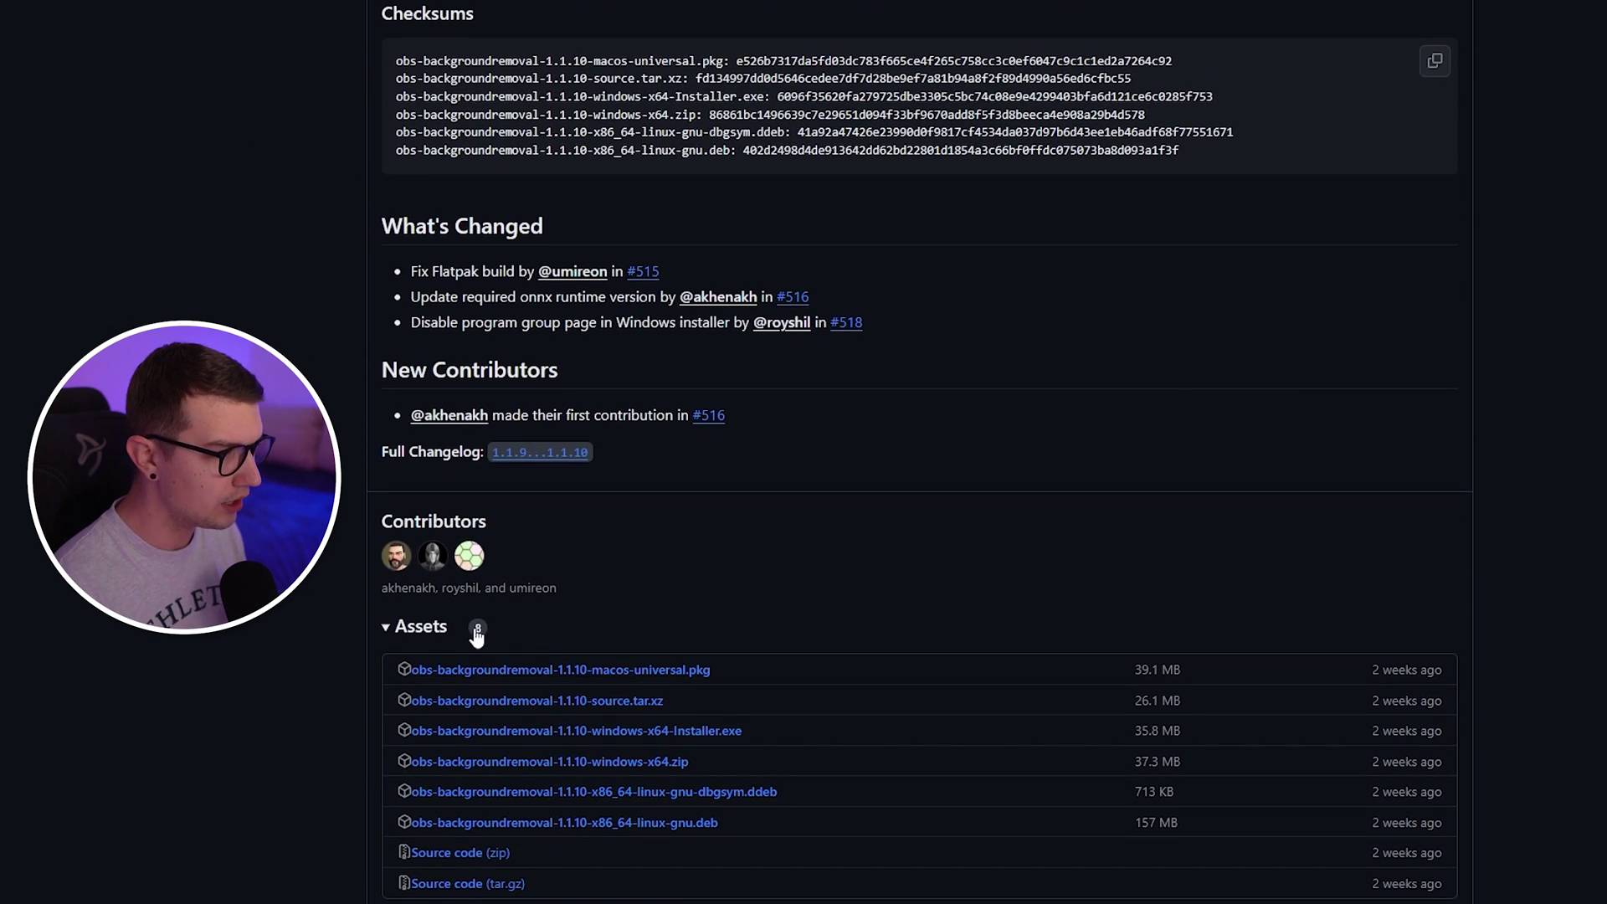
scroll(470, 636, "up", 4)
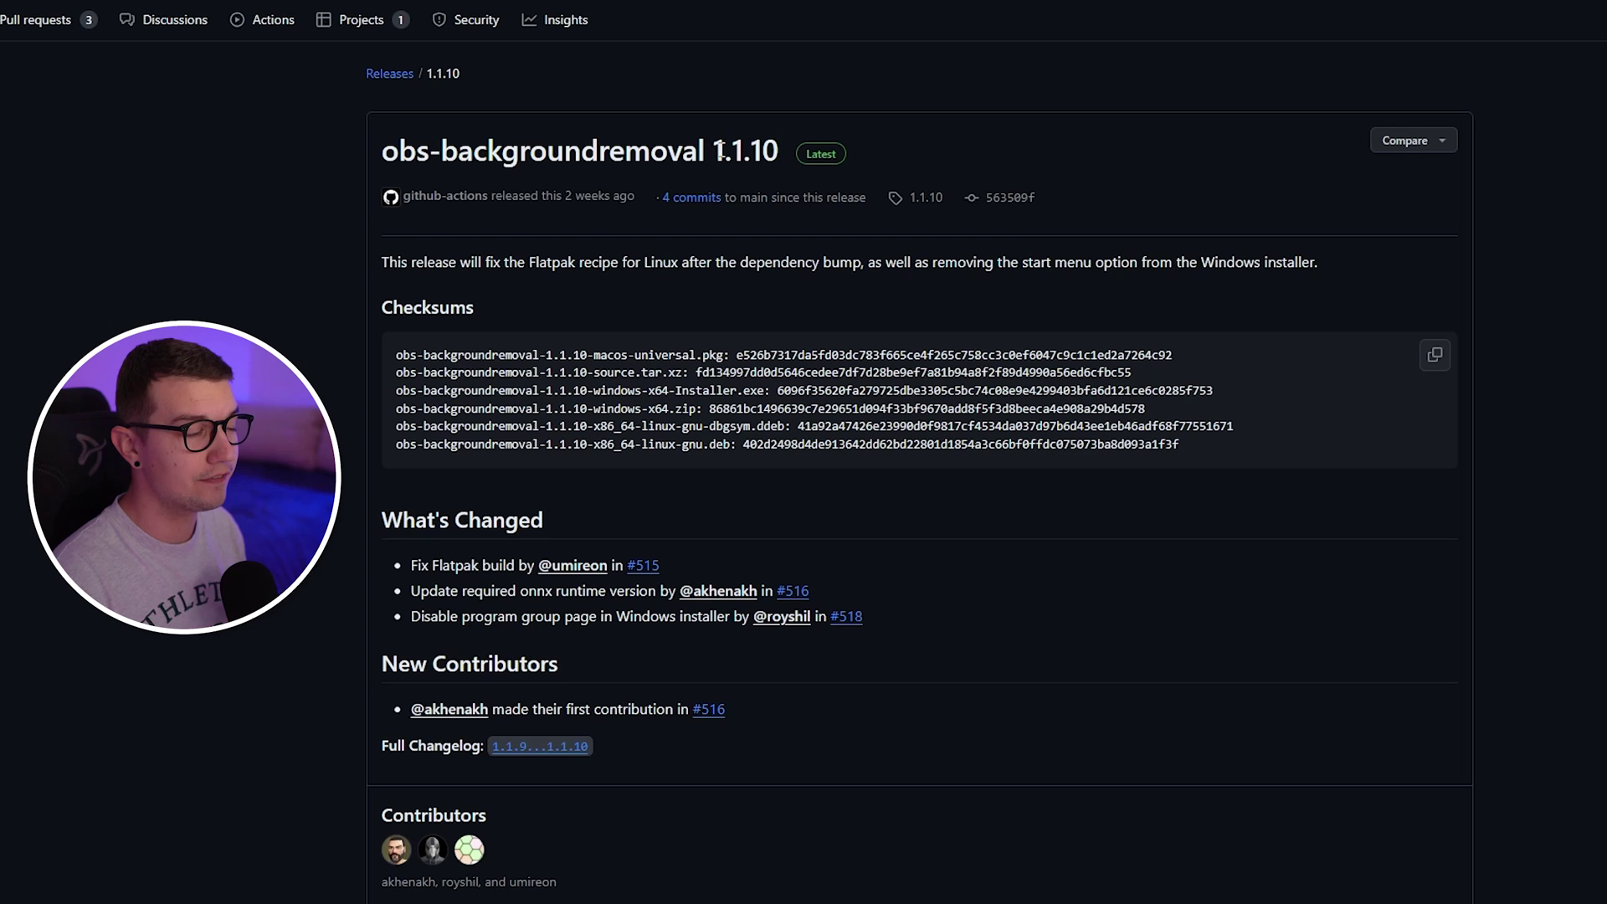
scroll(351, 279, "down", 3)
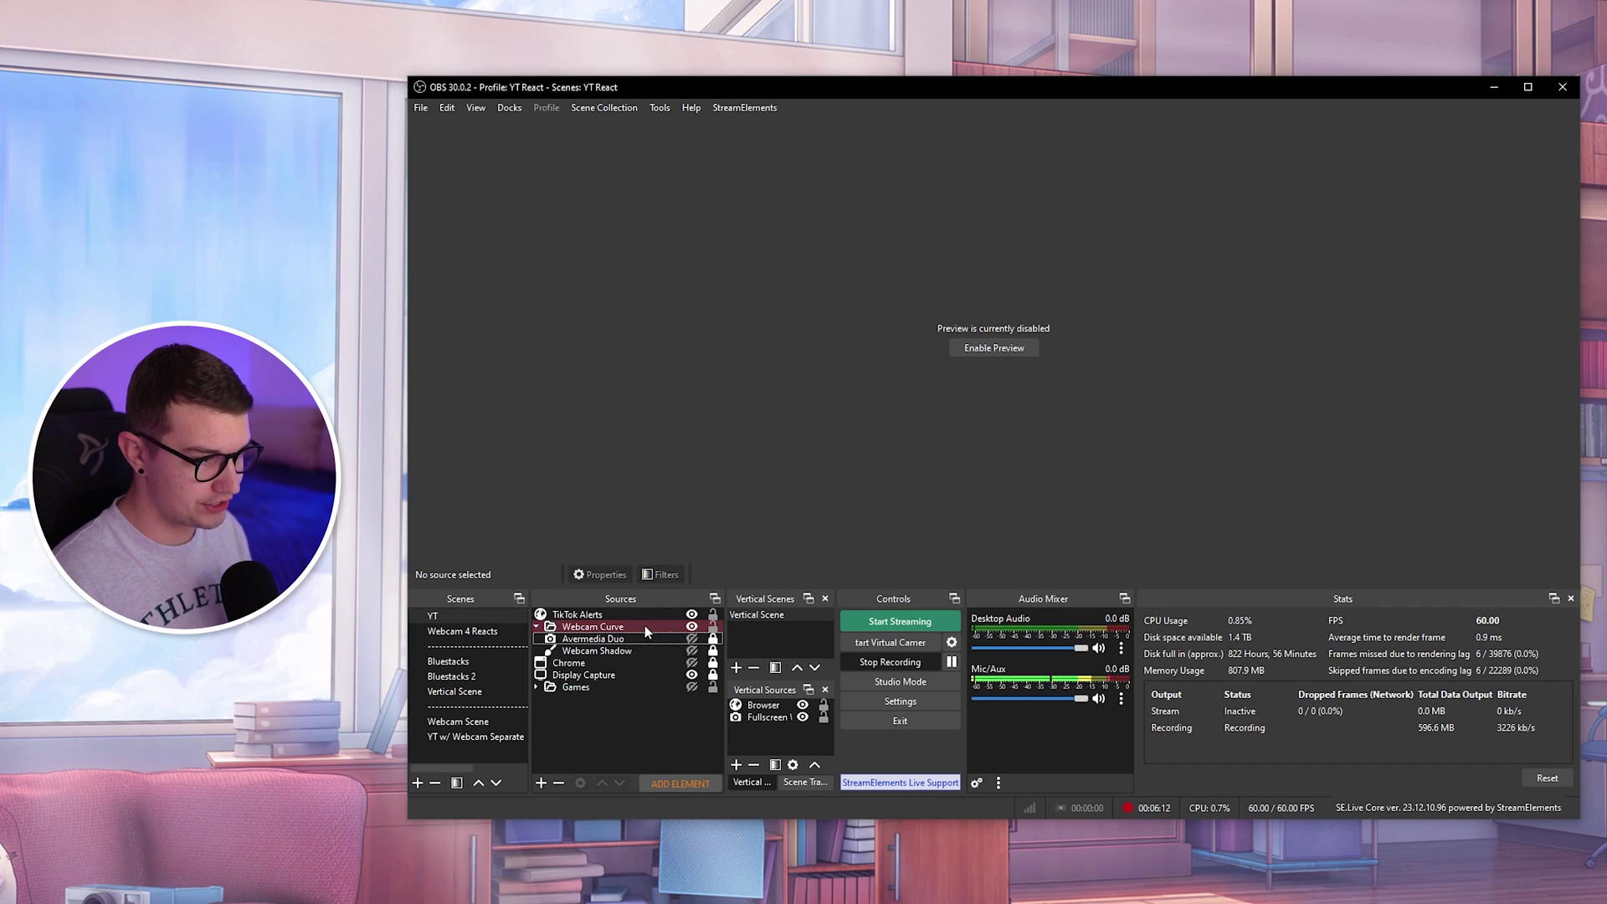
Add a Background Removal effect filter, keeping its default name, to the Avermedia Duo source
right_click(577, 641)
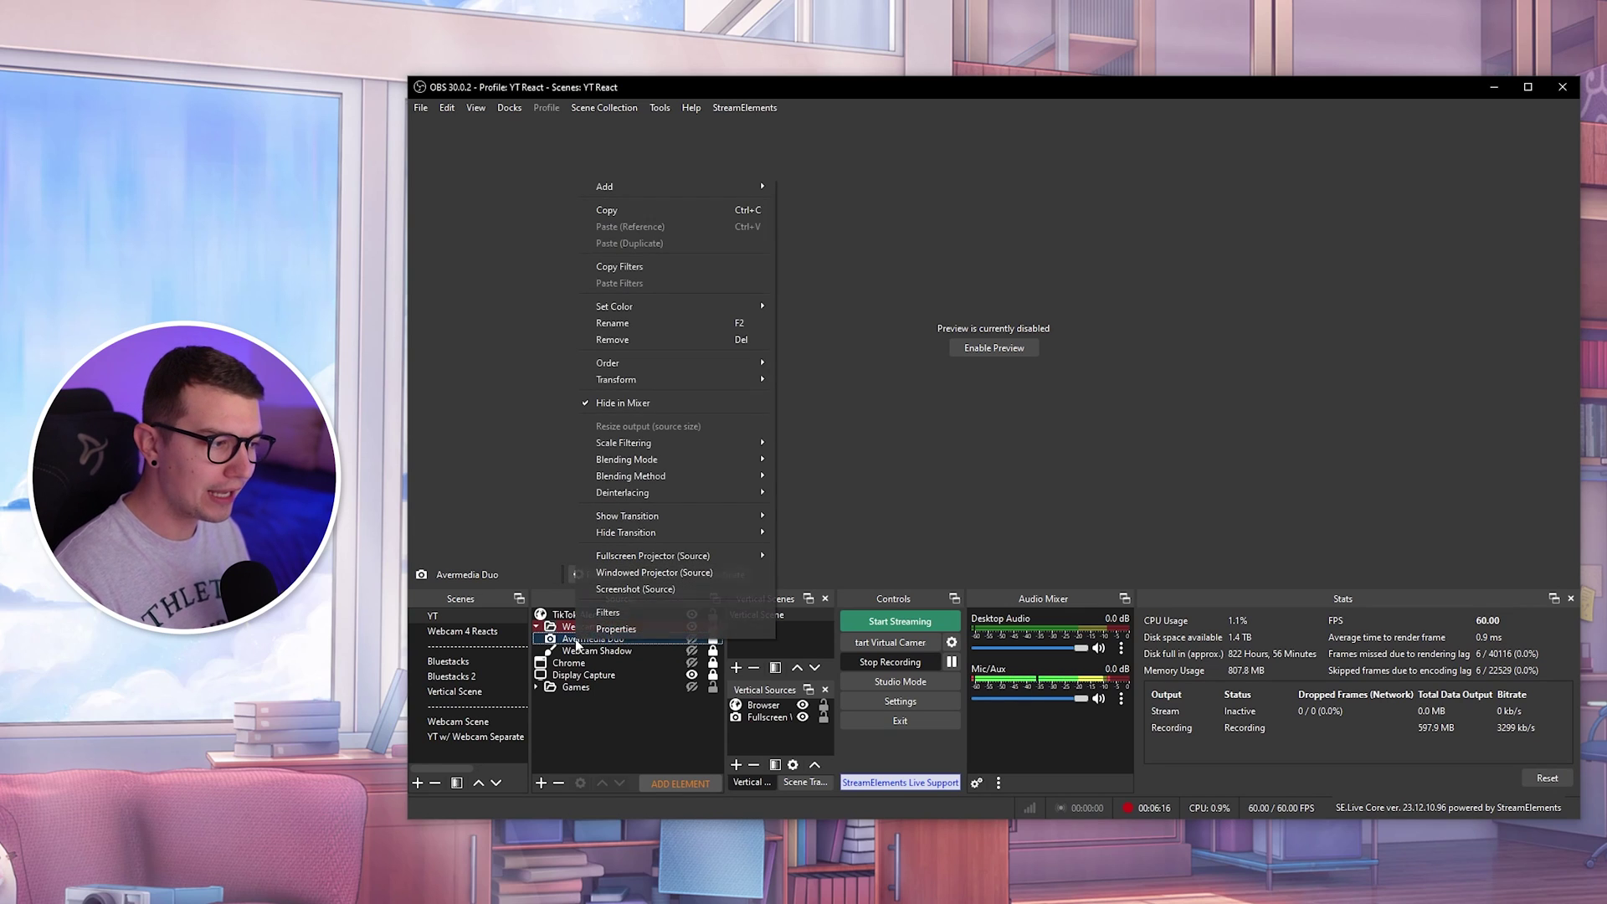
left_click(601, 615)
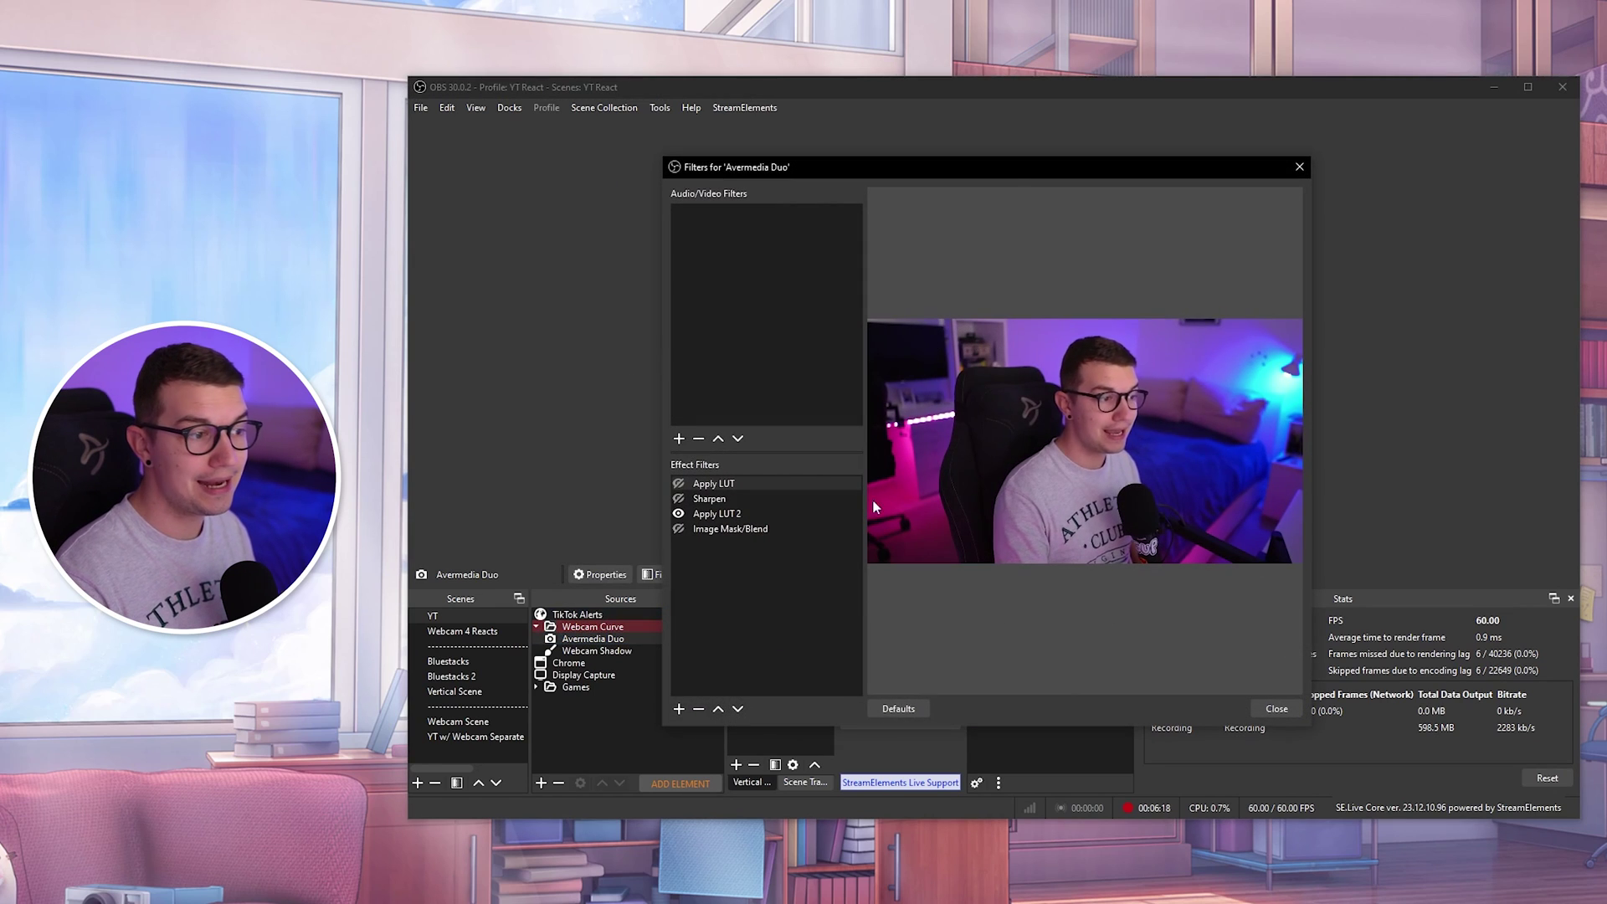
left_click_drag(1001, 173, 1193, 132)
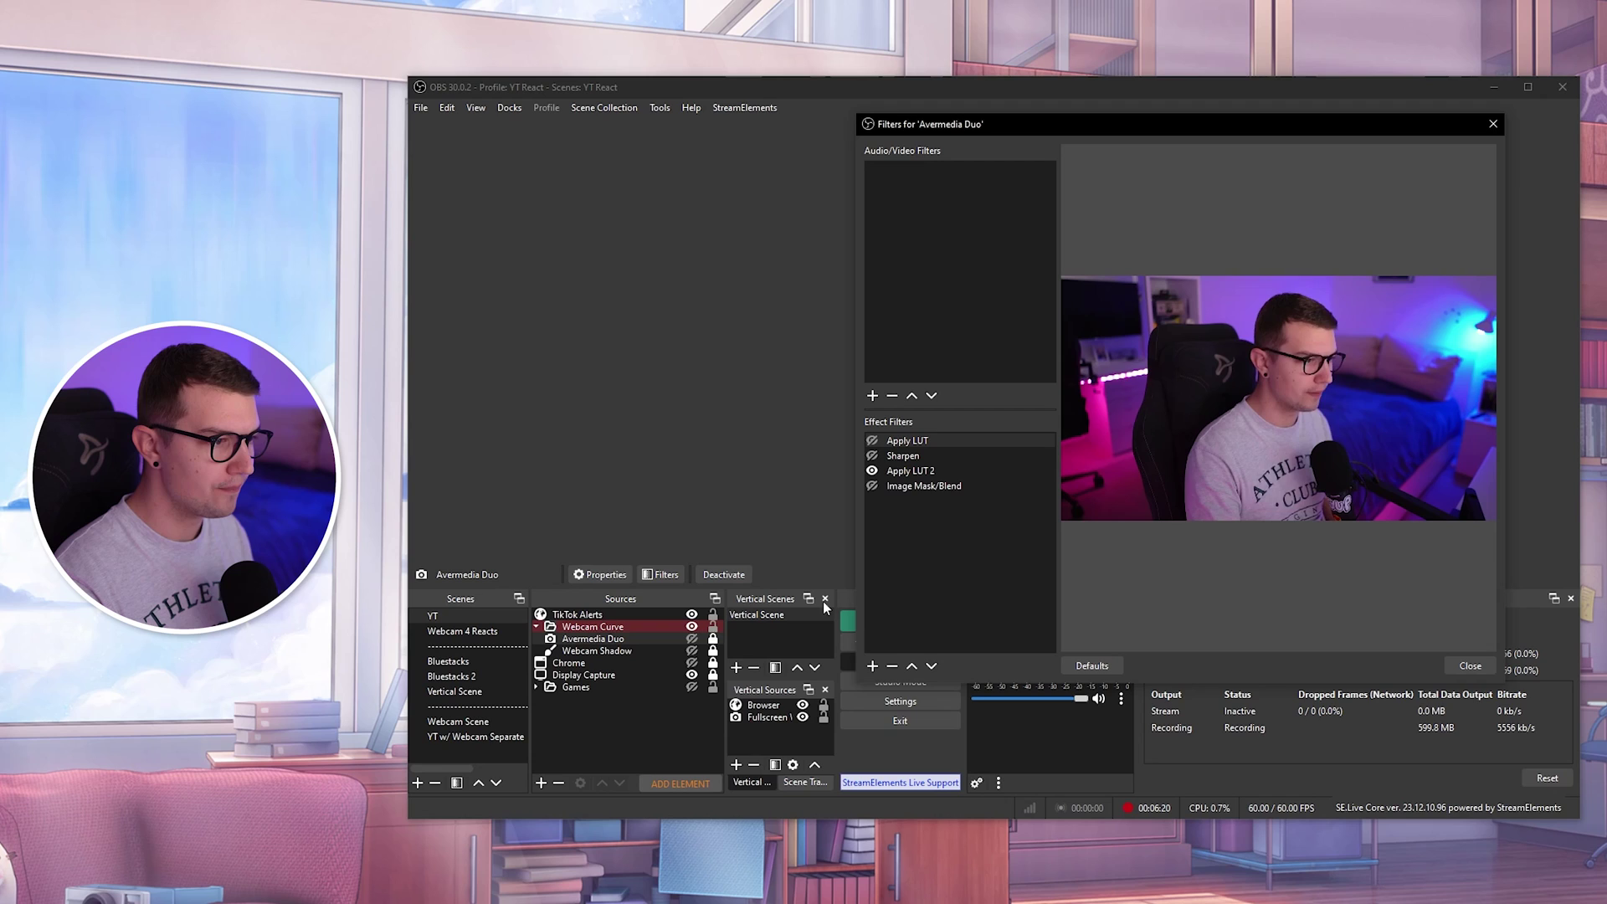
right_click(913, 531)
mouse_move(997, 534)
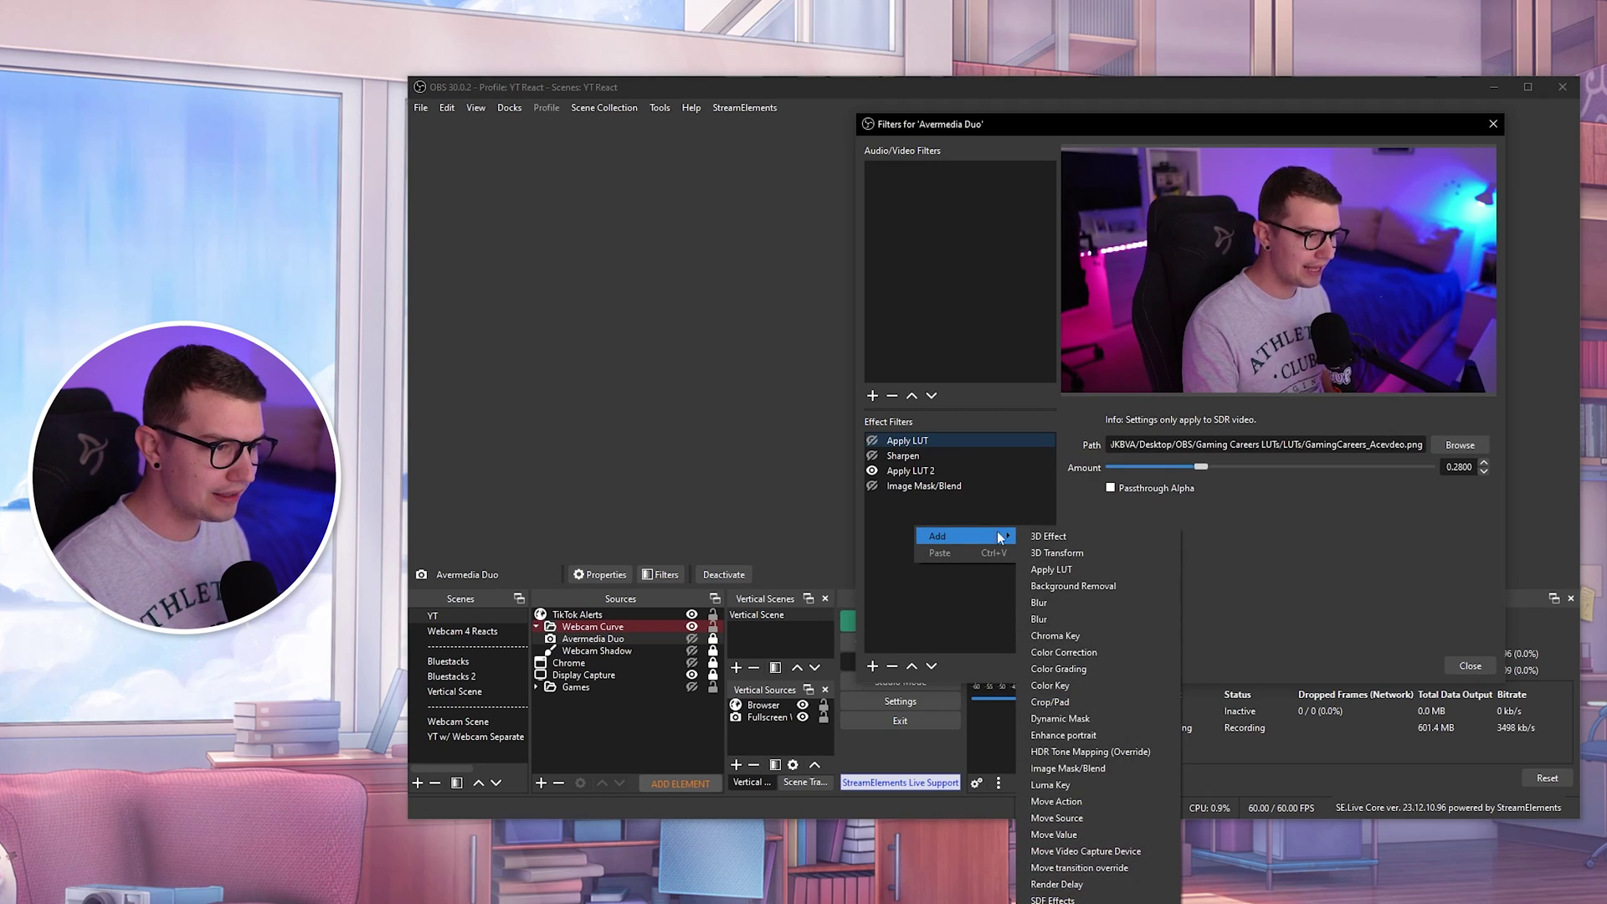
left_click(1073, 585)
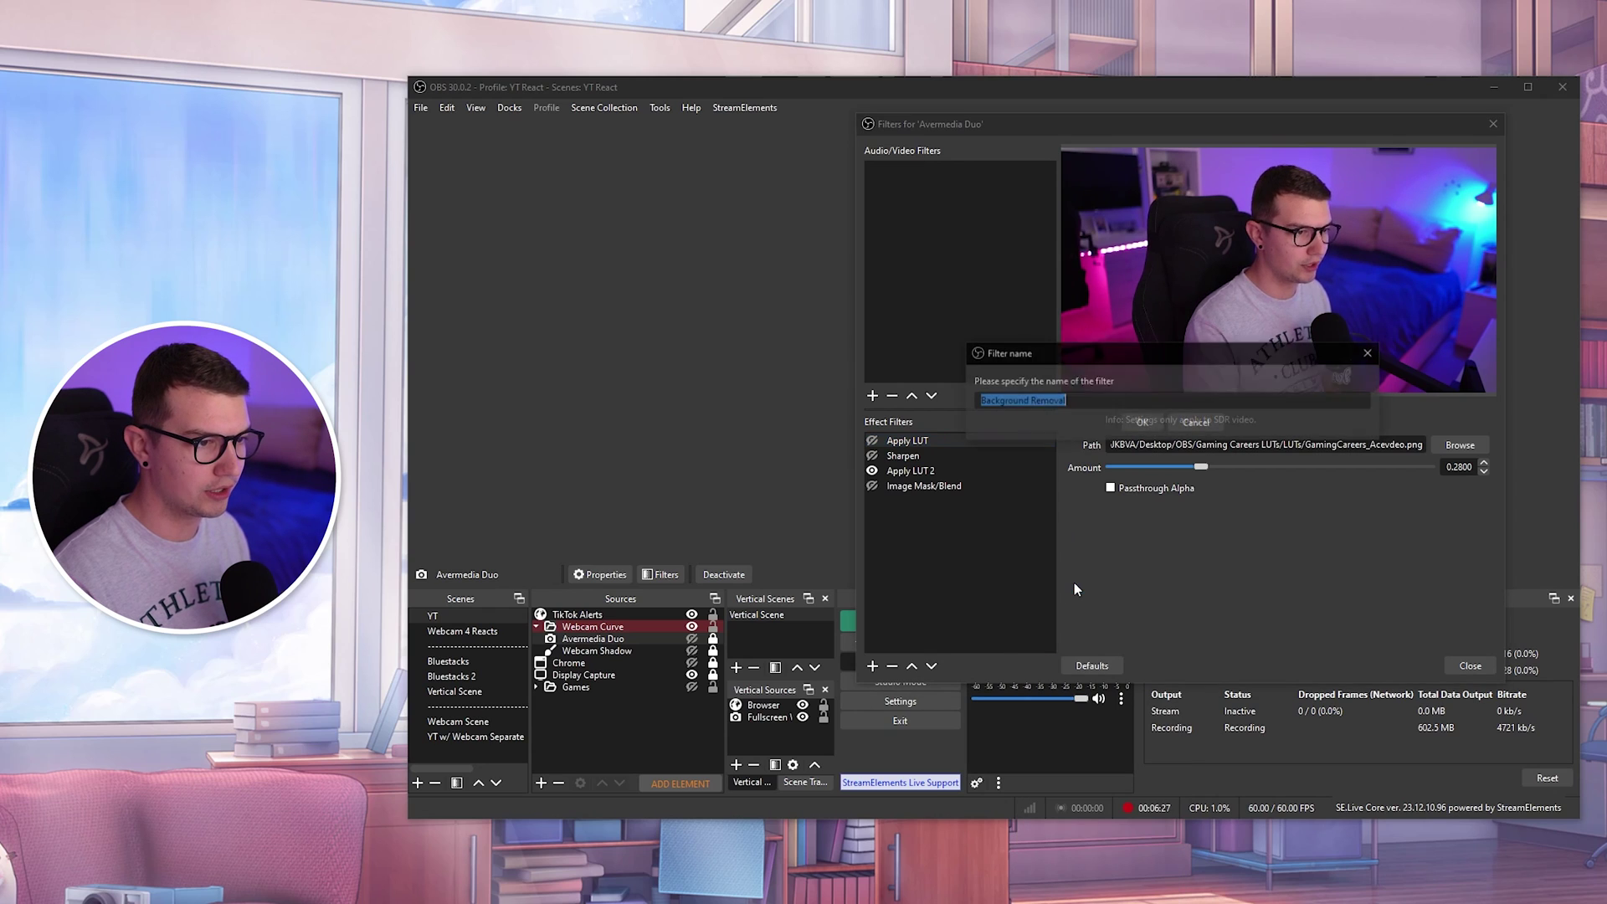
left_click(1142, 423)
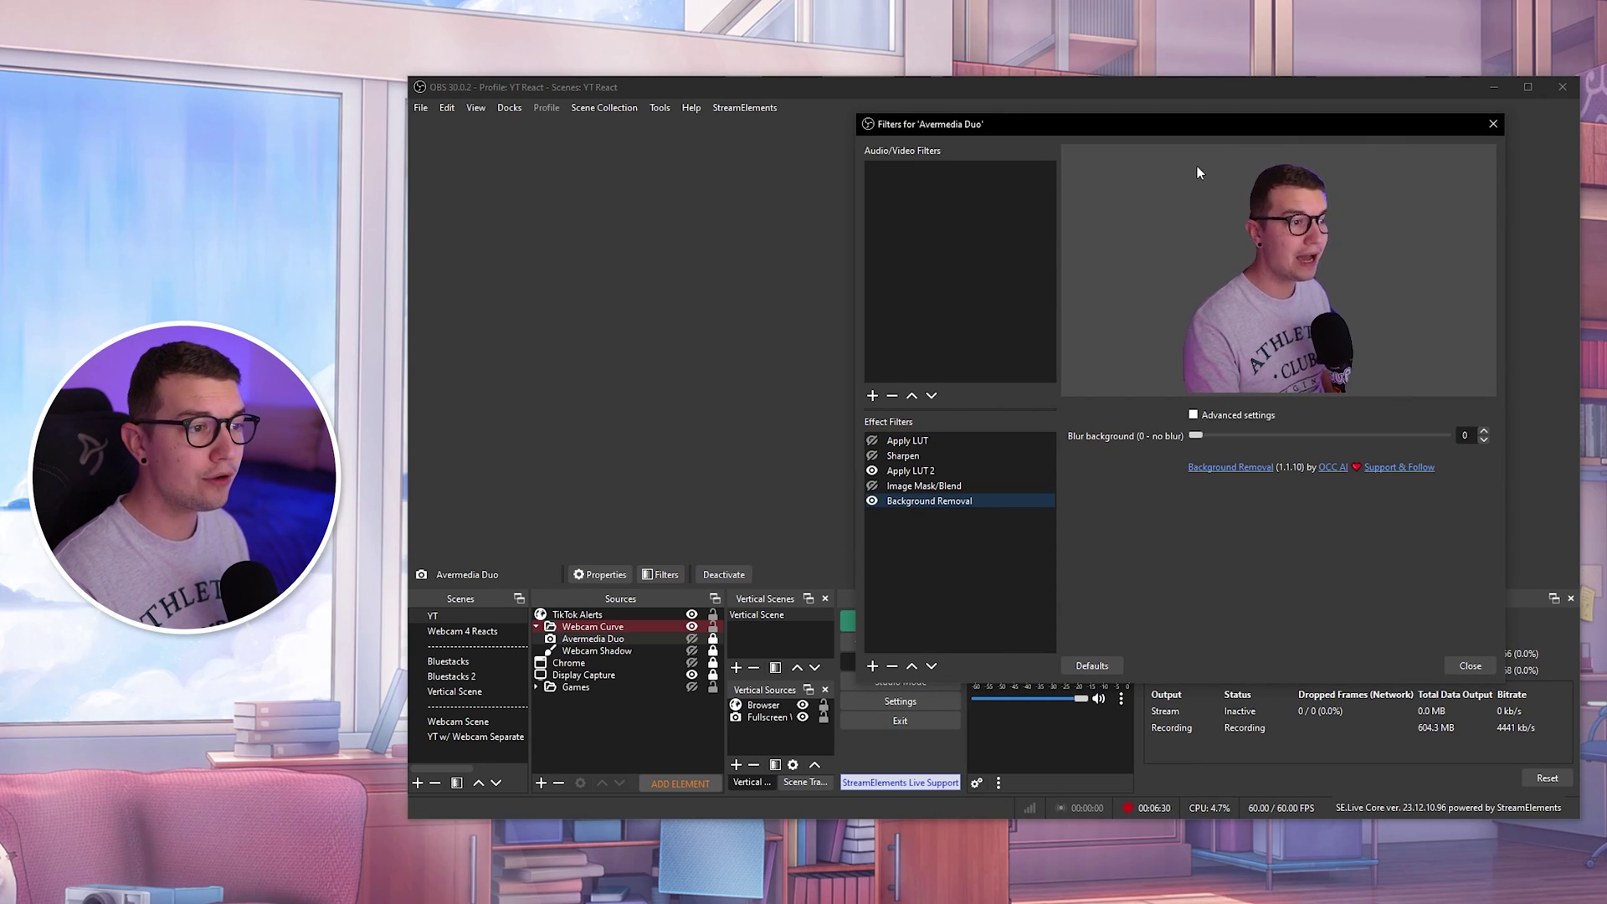
Turn on the filter's Advanced settings with Enable threshold ticked
left_click(1194, 416)
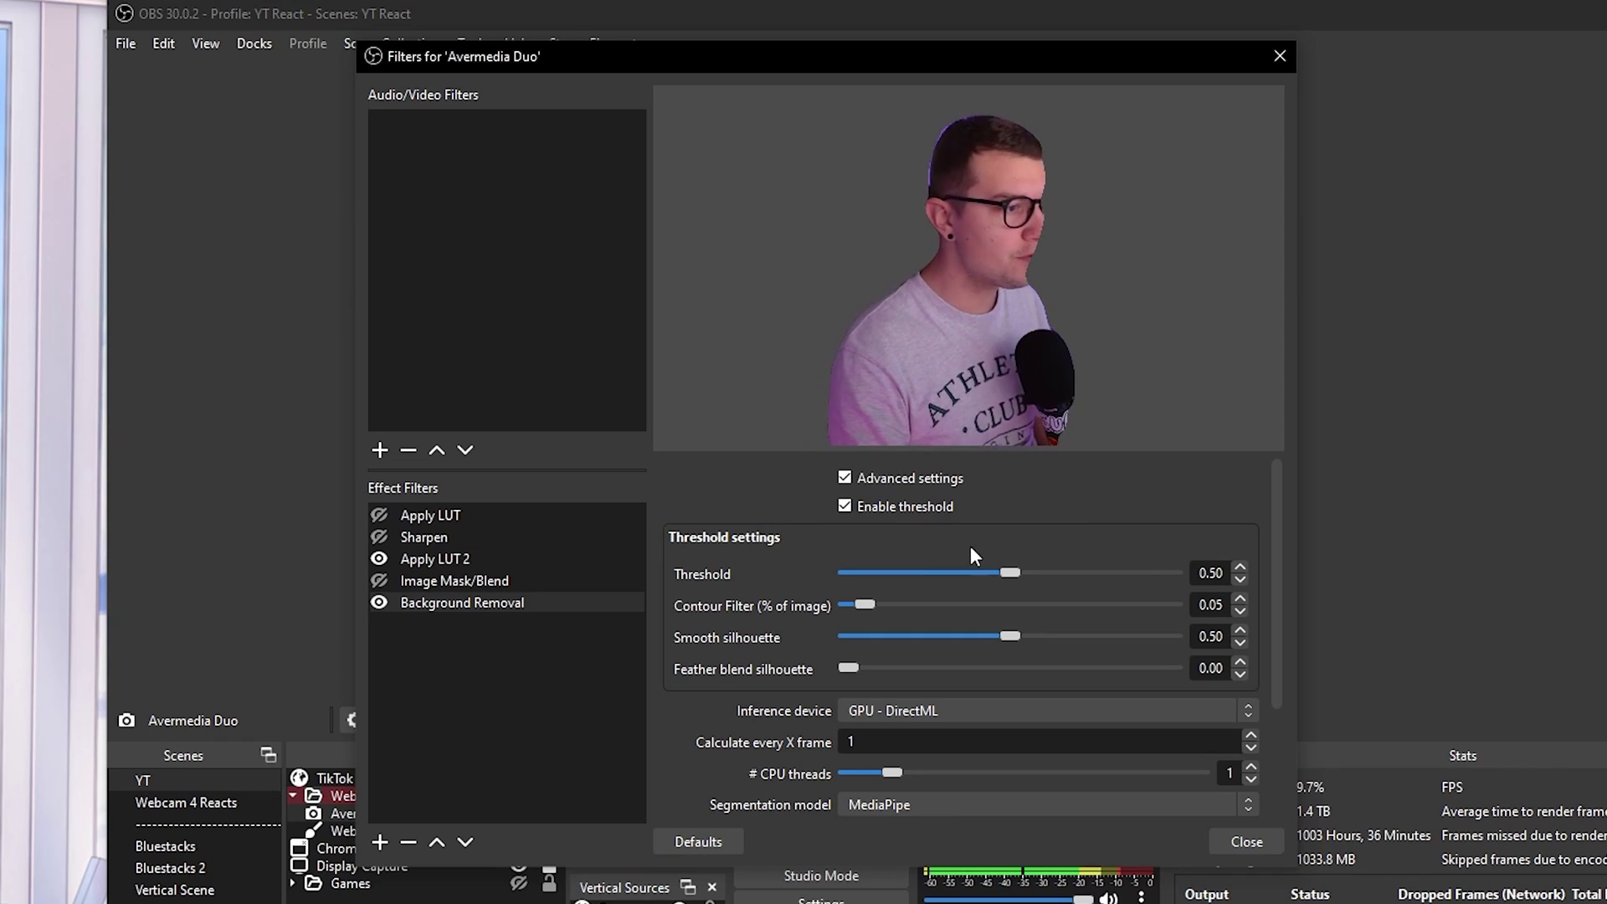
left_click(845, 506)
left_click(845, 506)
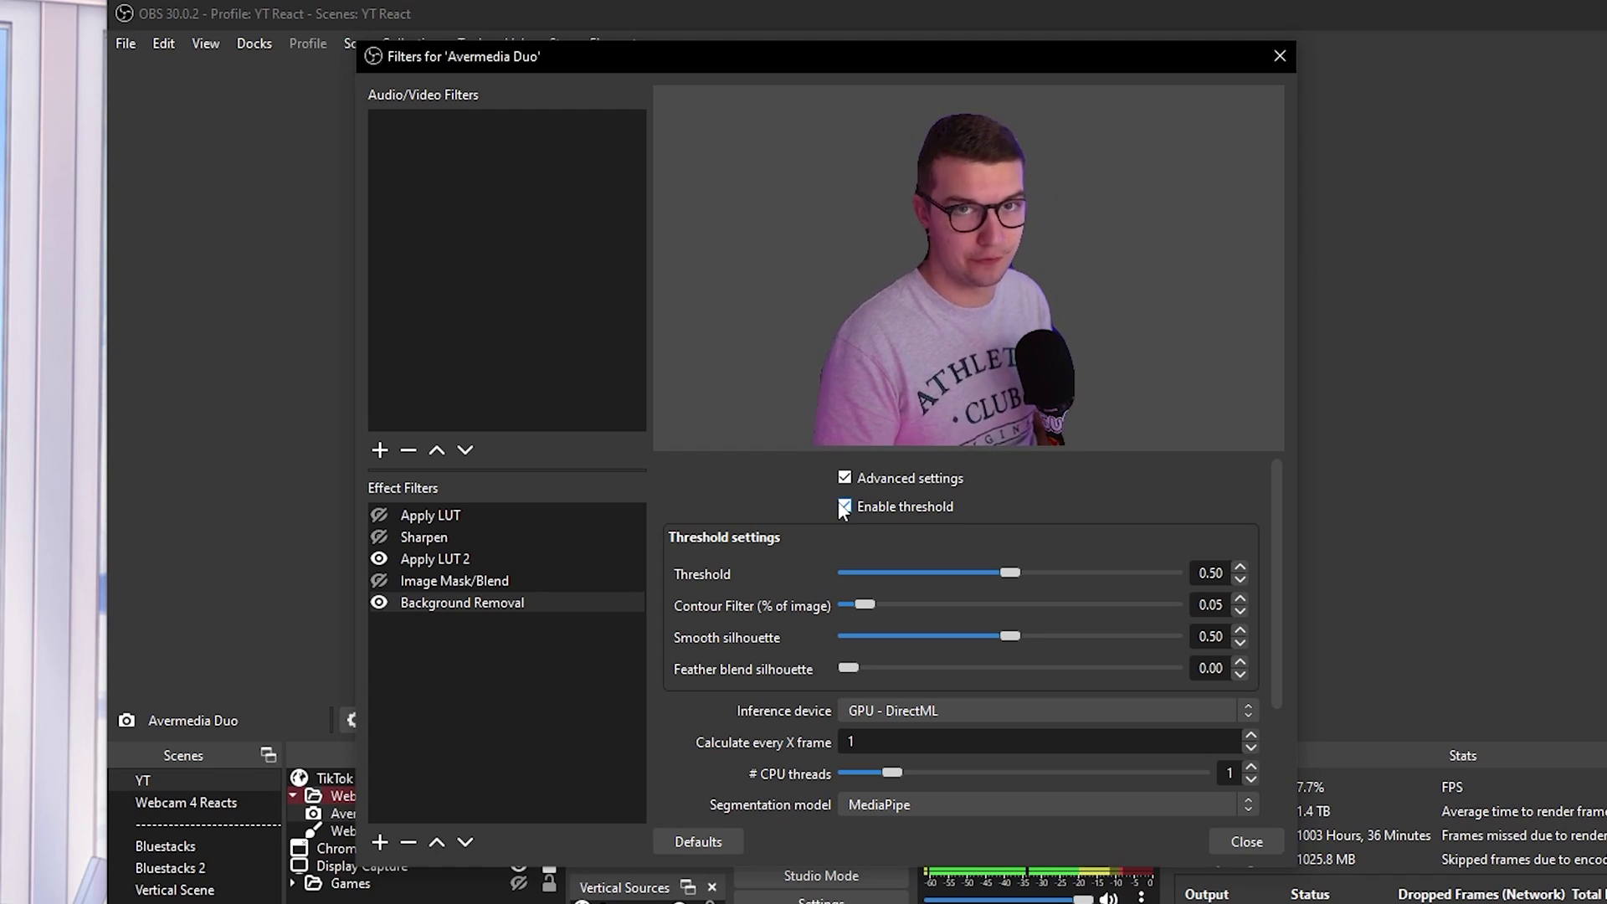
scroll(732, 655, "down", 1)
scroll(740, 658, "up", 1)
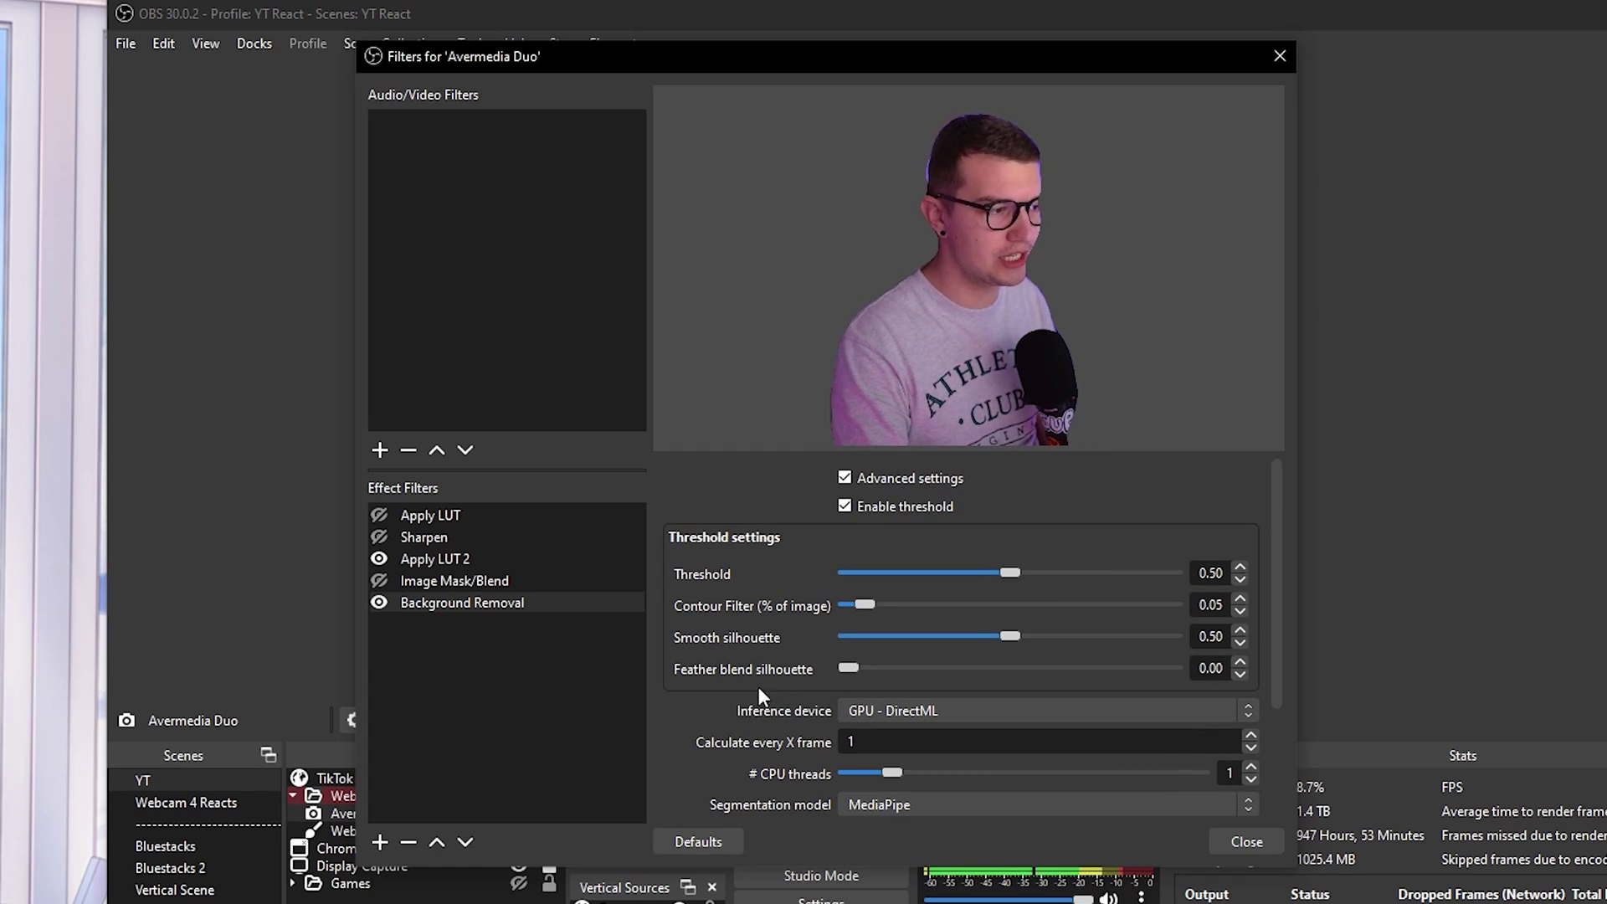
Check the Inference device options and keep GPU - DirectML
left_click(911, 714)
left_click(867, 707)
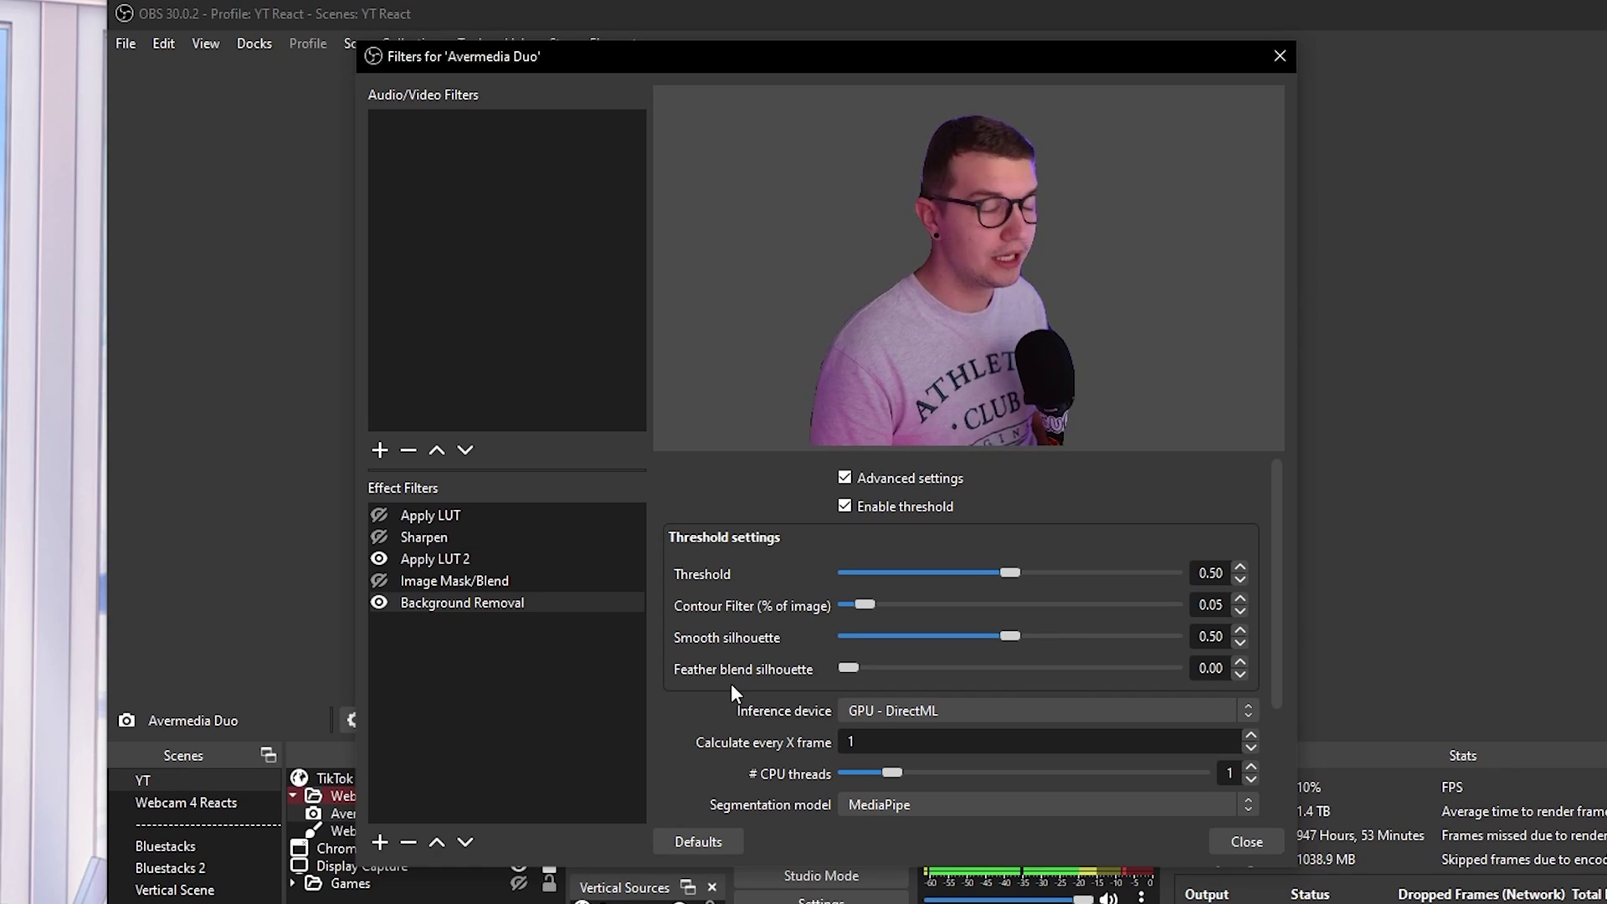
left_click(856, 710)
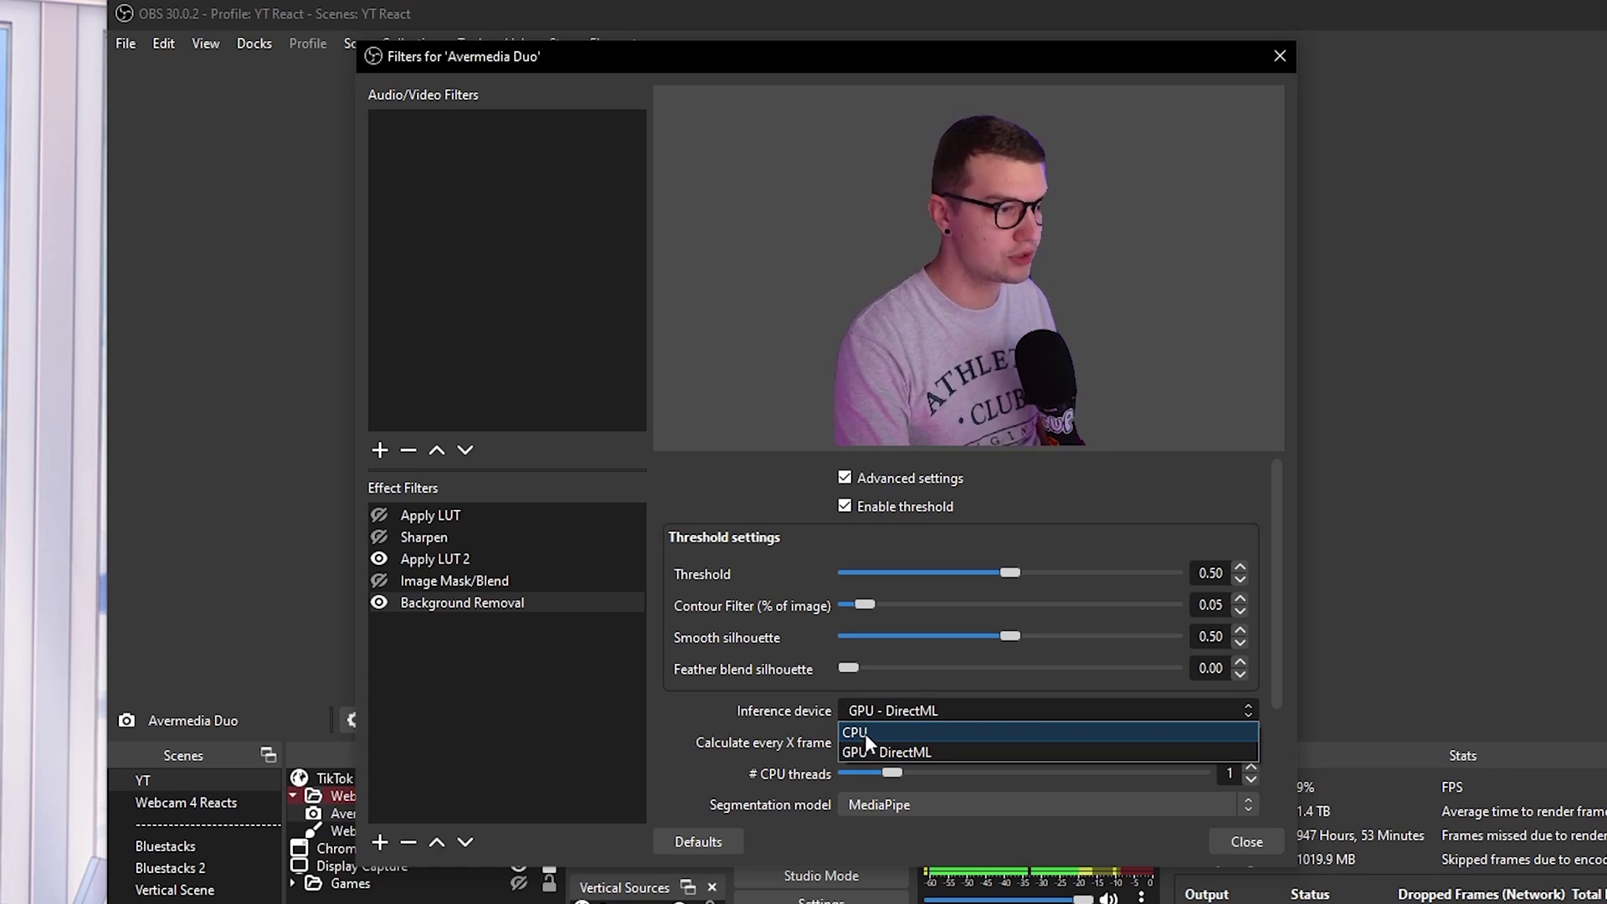
left_click(856, 751)
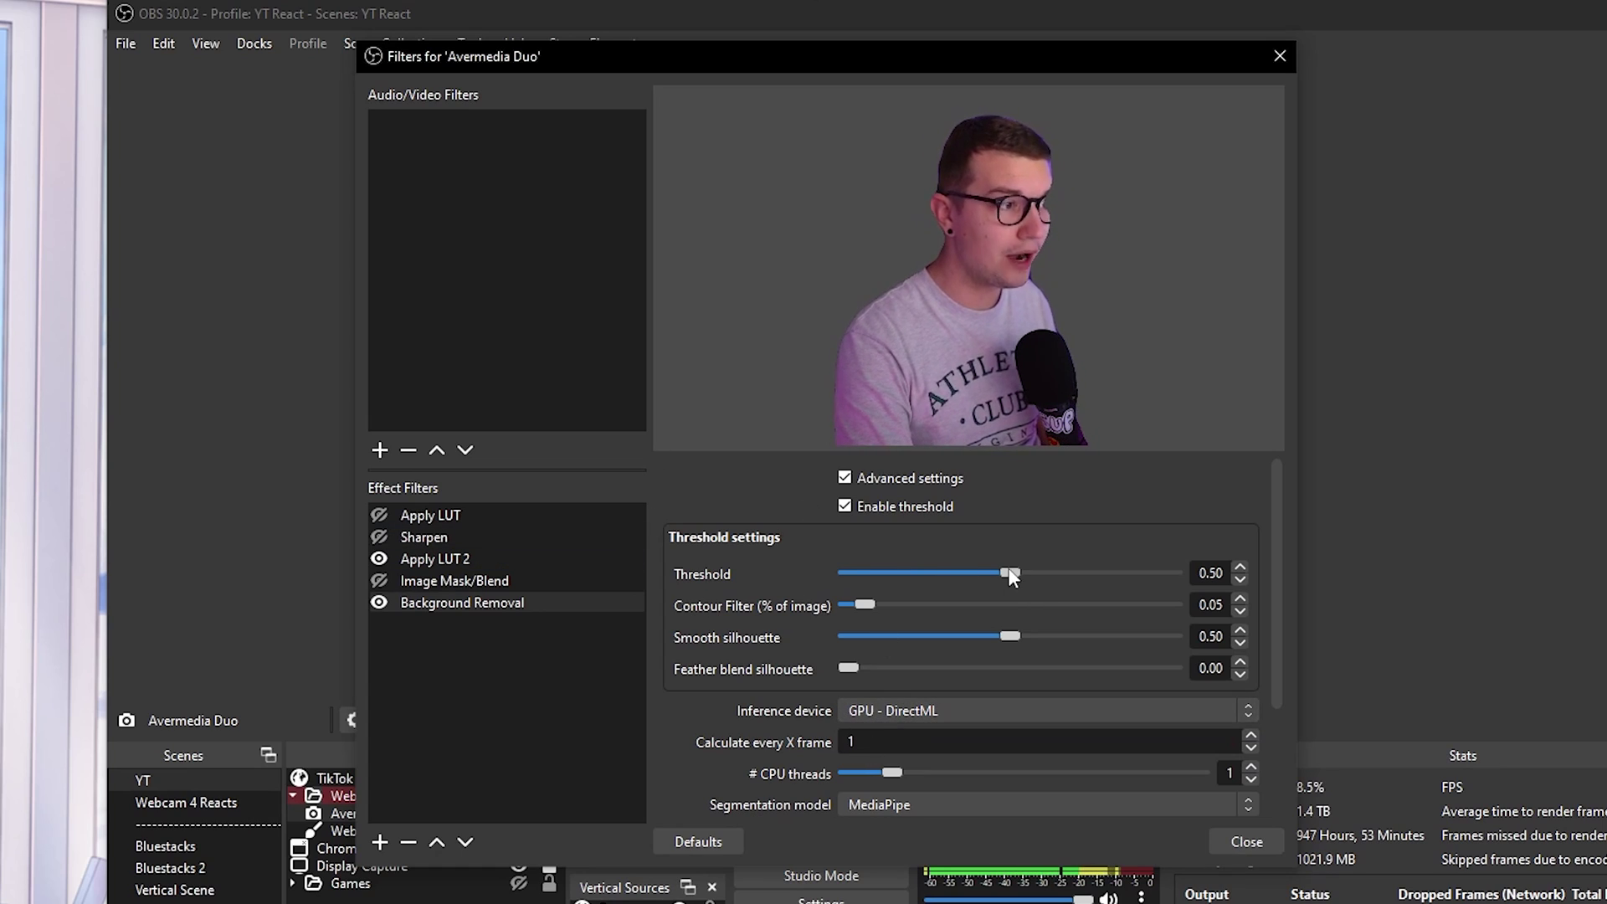
Compare threshold values from 0.00 up to maximum, including 0.35, before settling on 0.10
left_click_drag(991, 571, 797, 570)
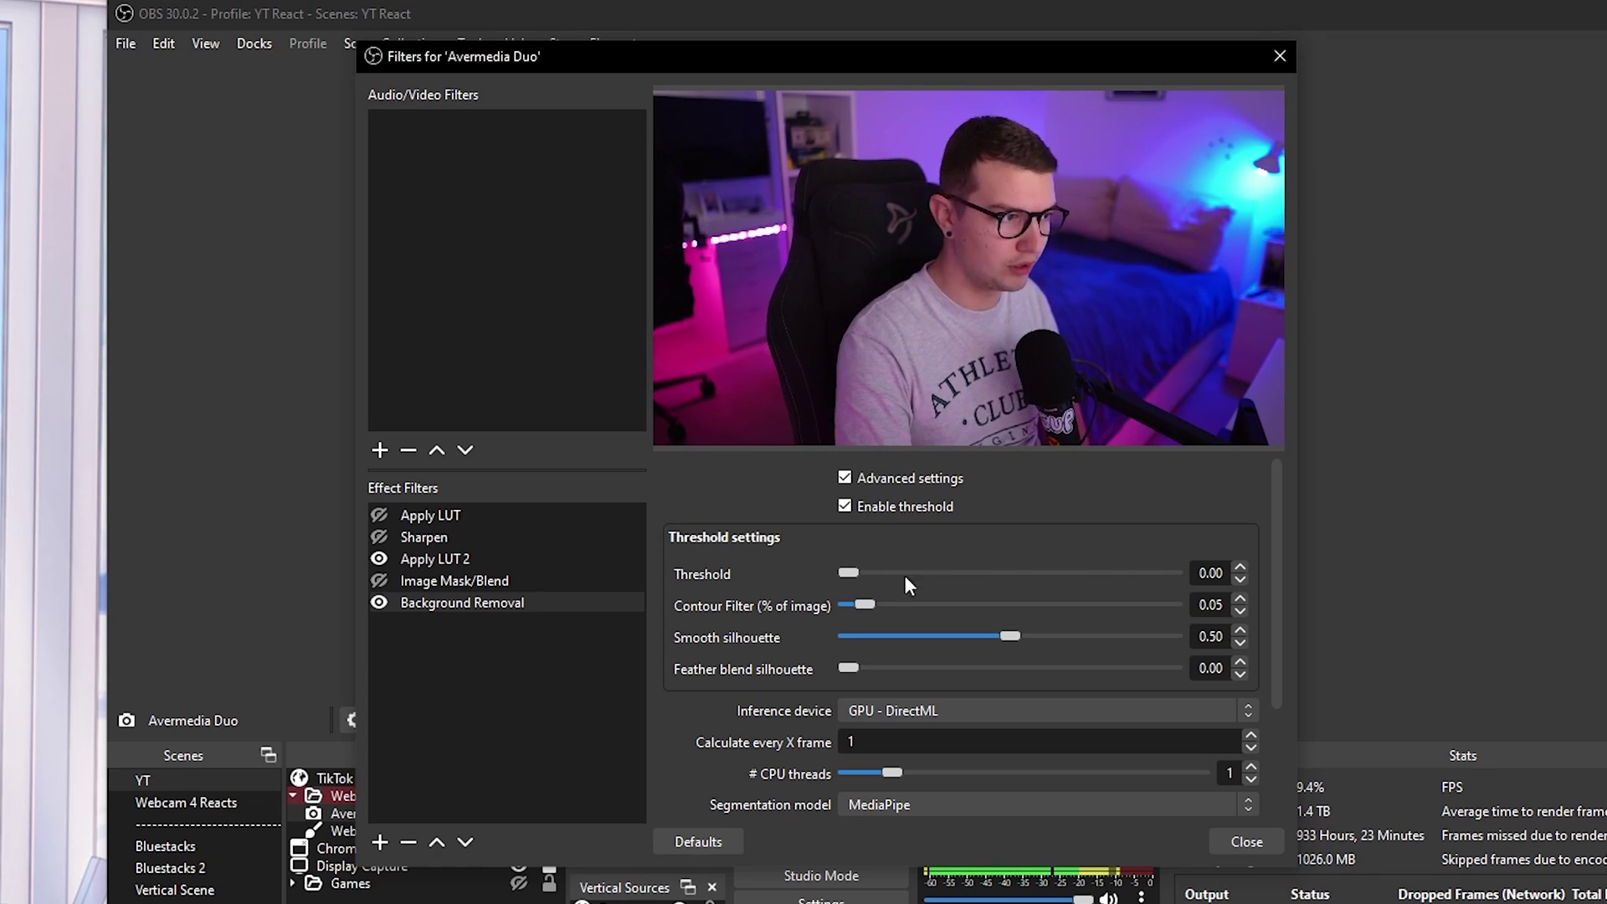
left_click_drag(850, 574, 1236, 568)
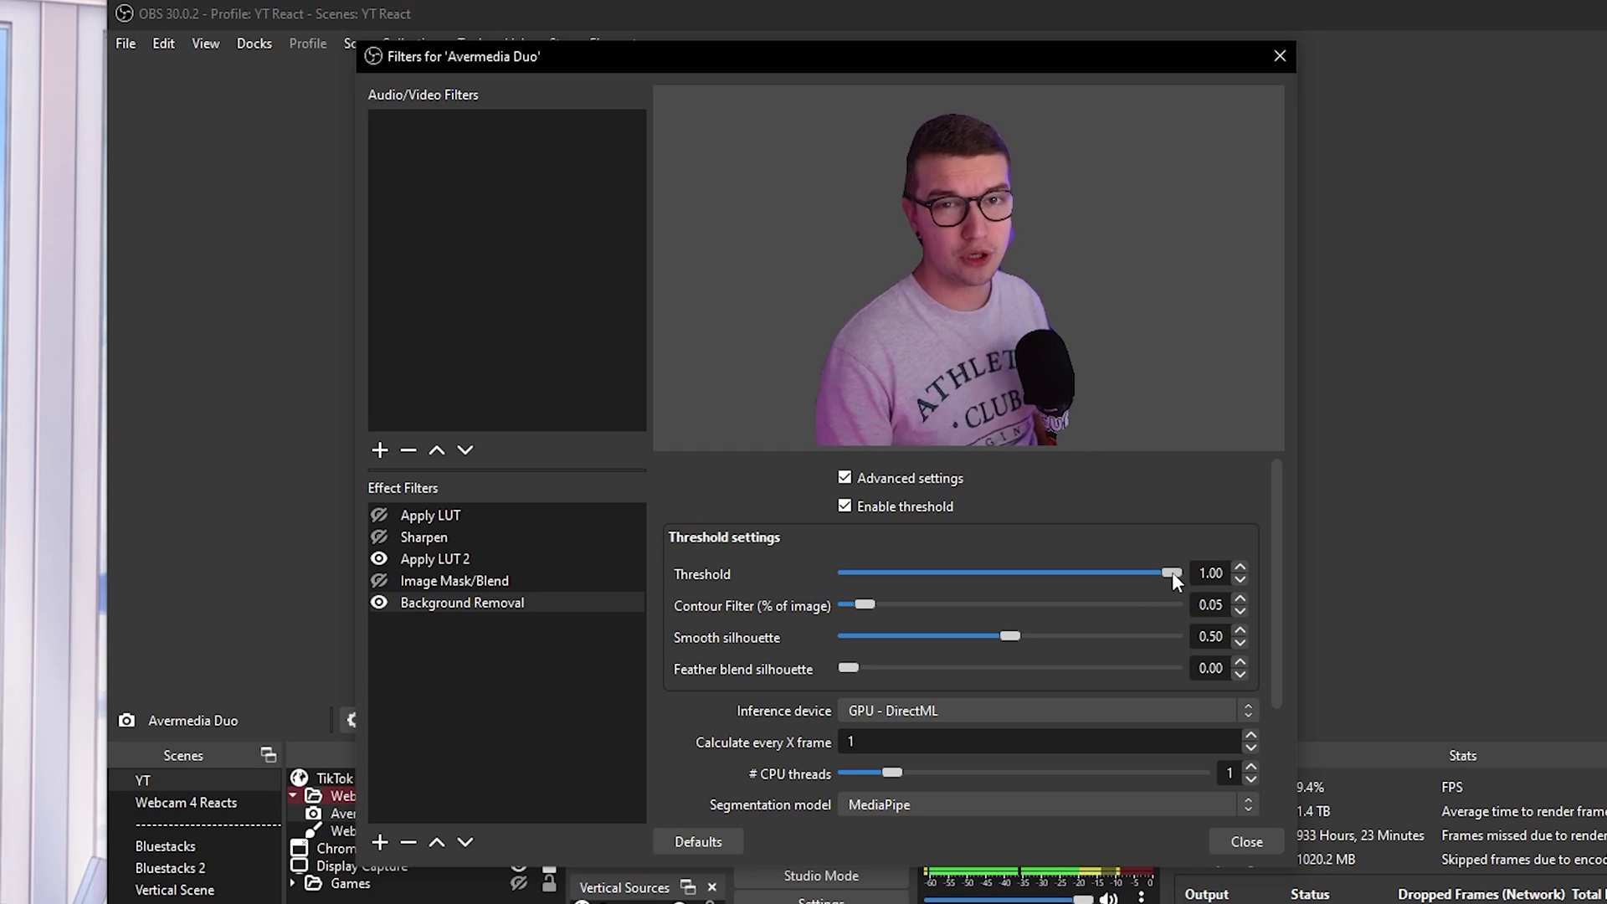
left_click_drag(1172, 573, 913, 569)
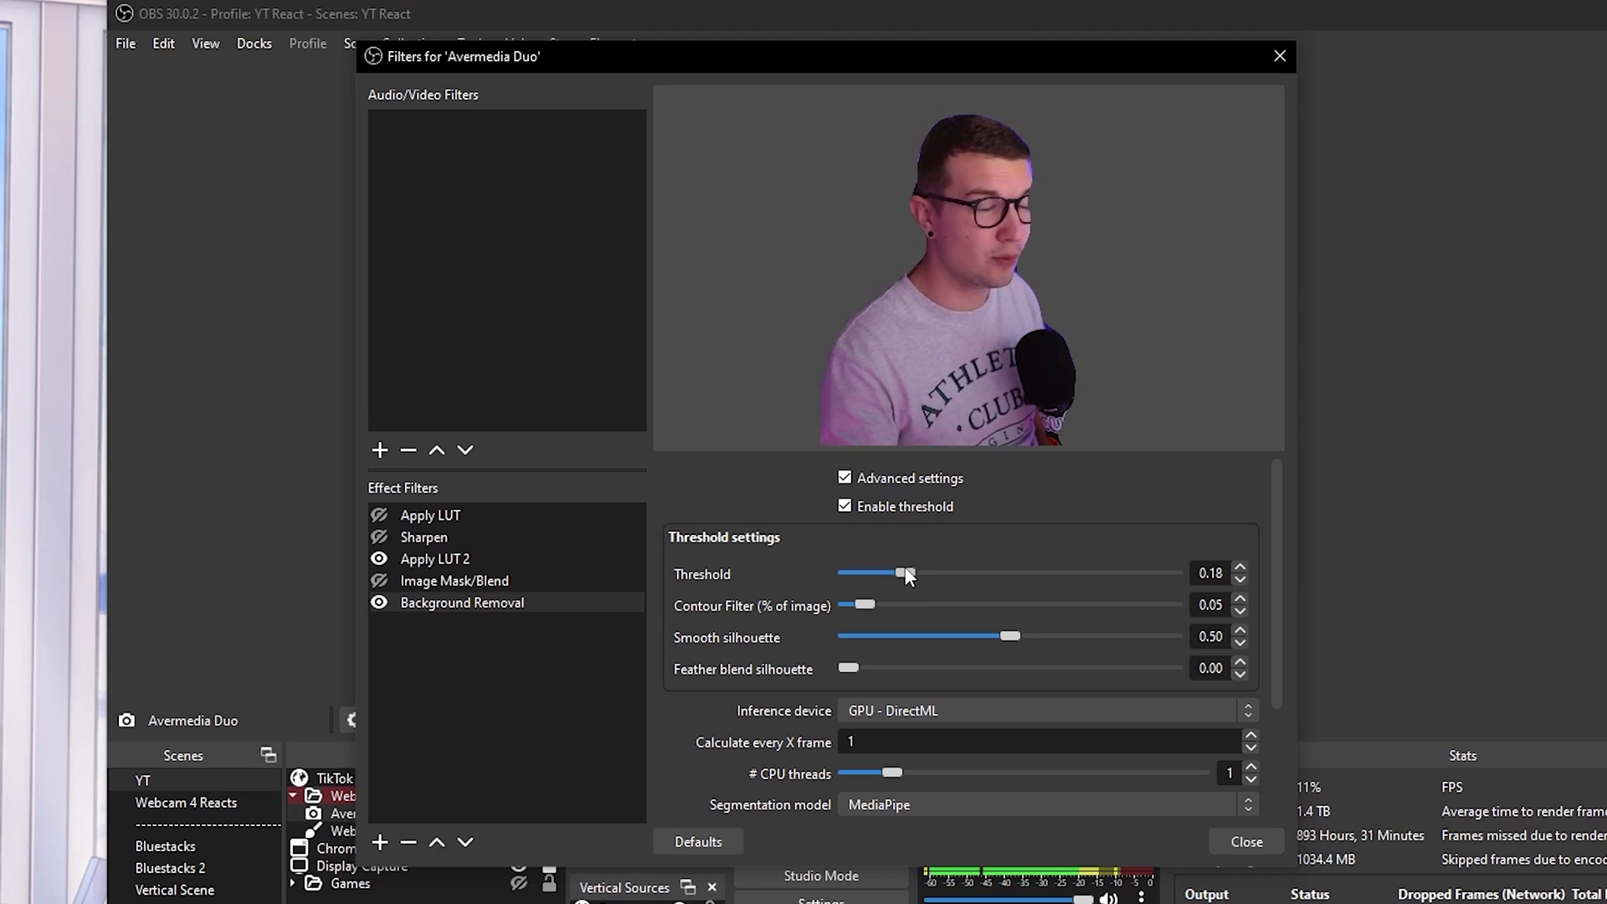
left_click_drag(905, 576, 965, 583)
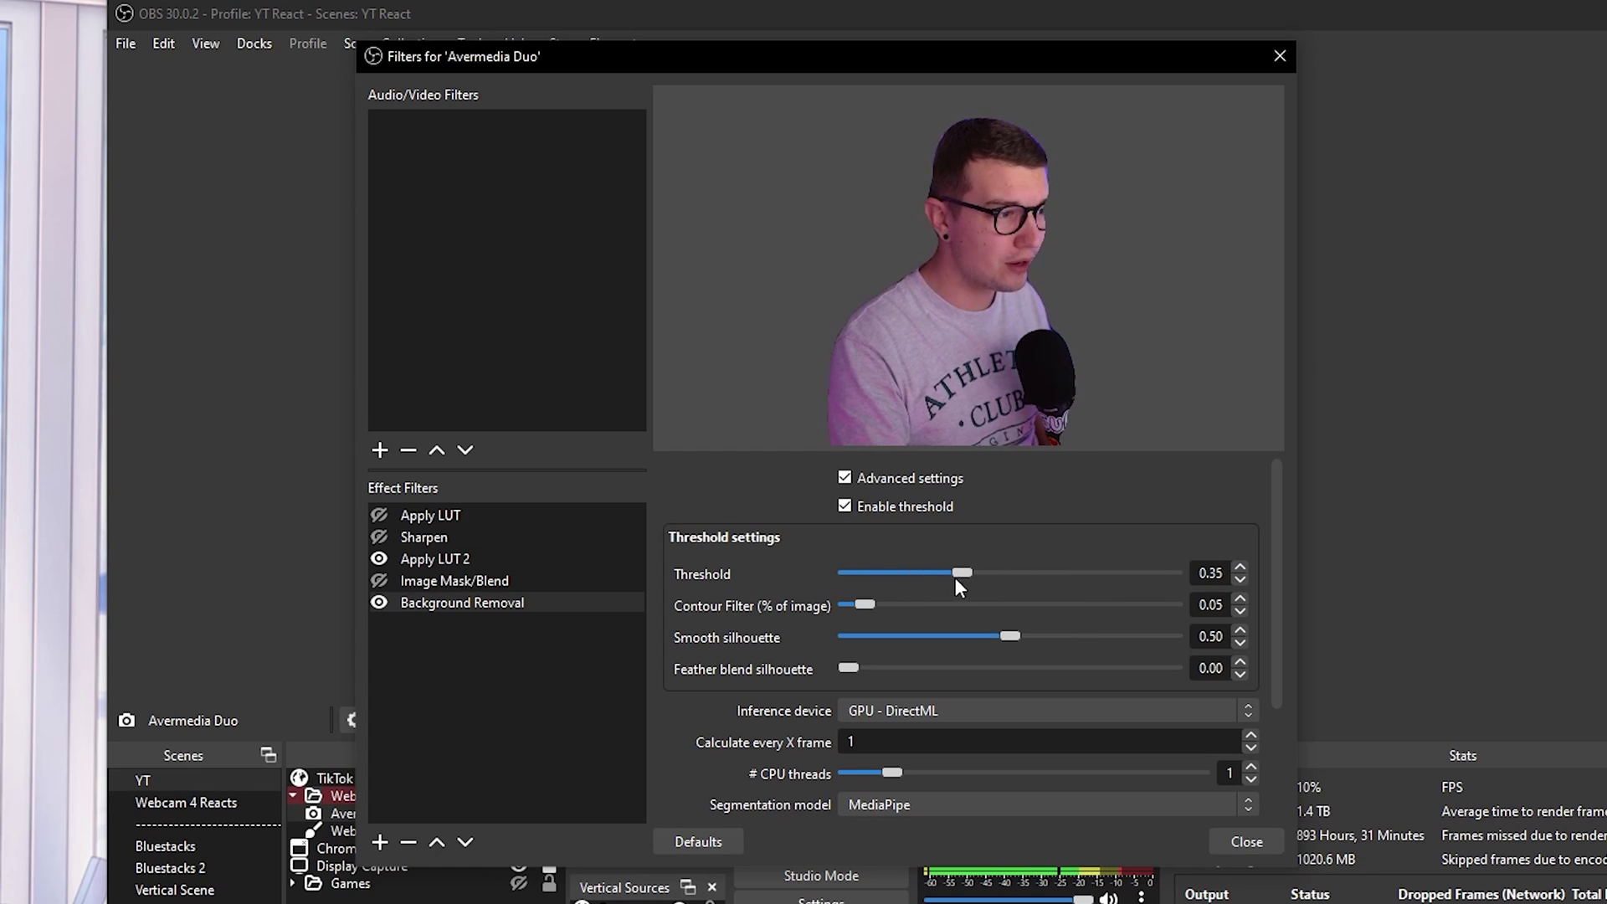
left_click_drag(900, 570, 865, 572)
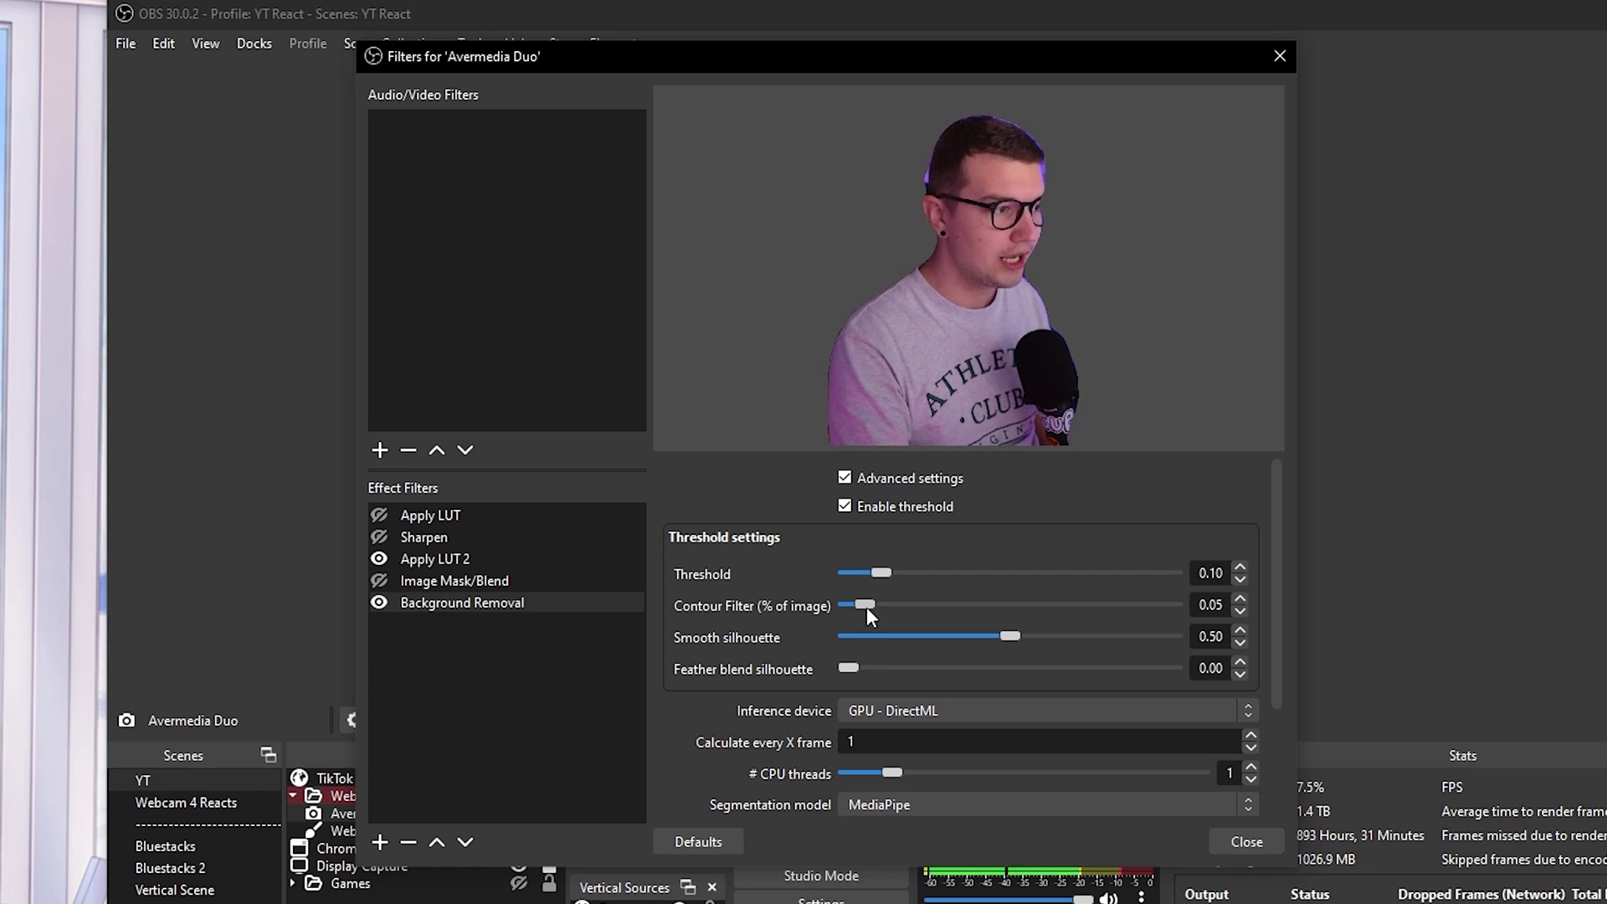
Test Contour Filter values between 0.00 and 0.98, settling on 0.55 to drop the pink blob
left_click_drag(822, 607, 943, 613)
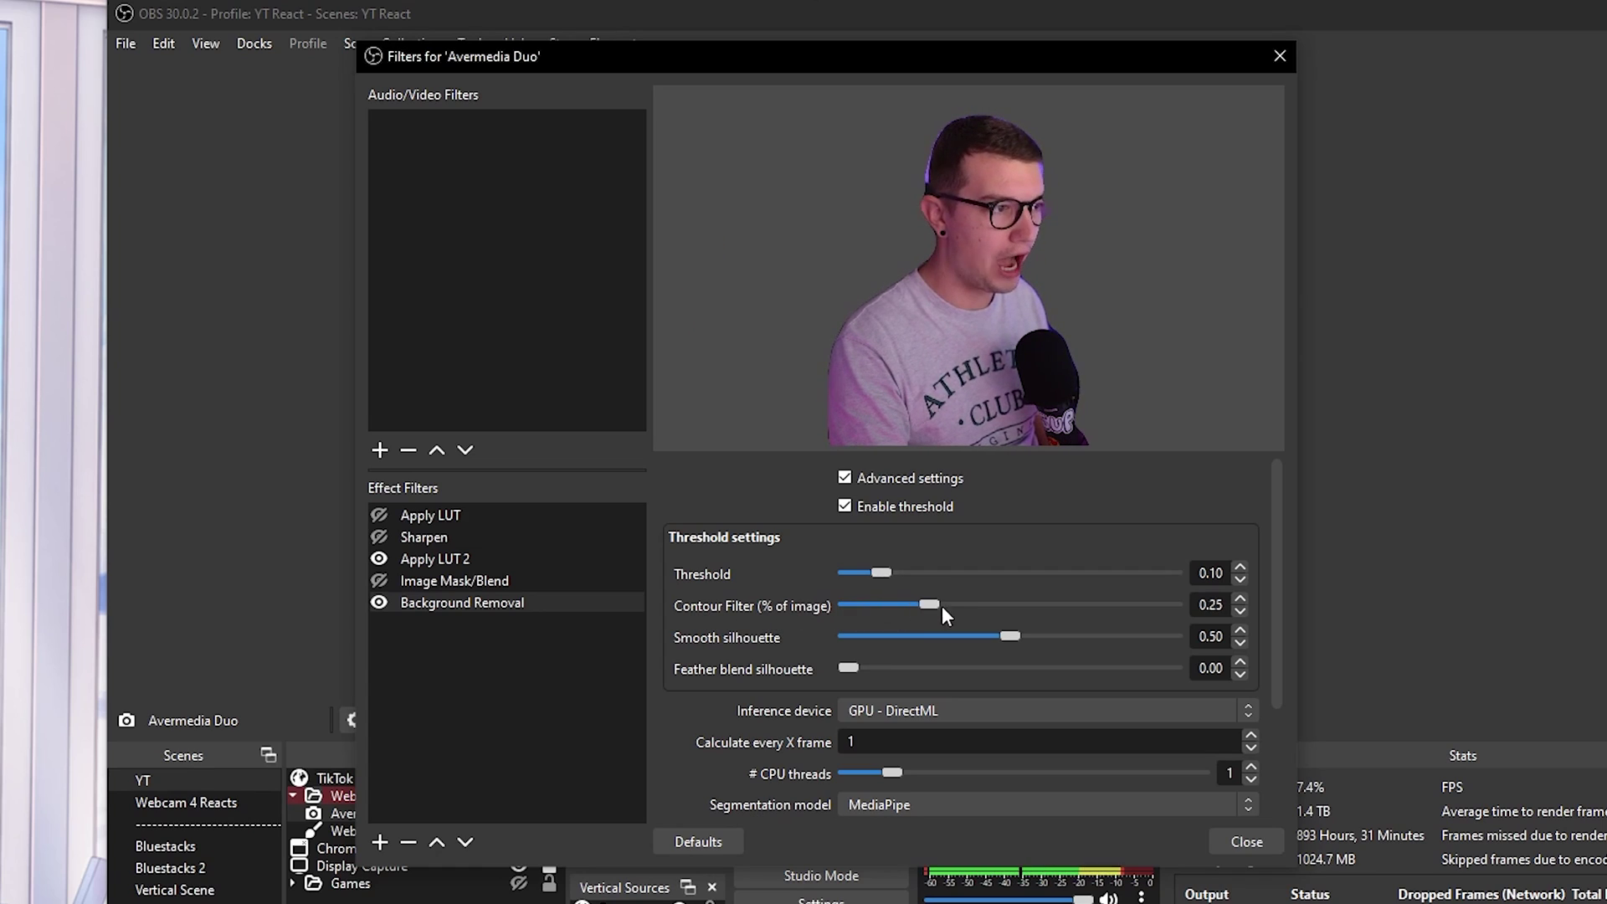
left_click_drag(1077, 621, 828, 609)
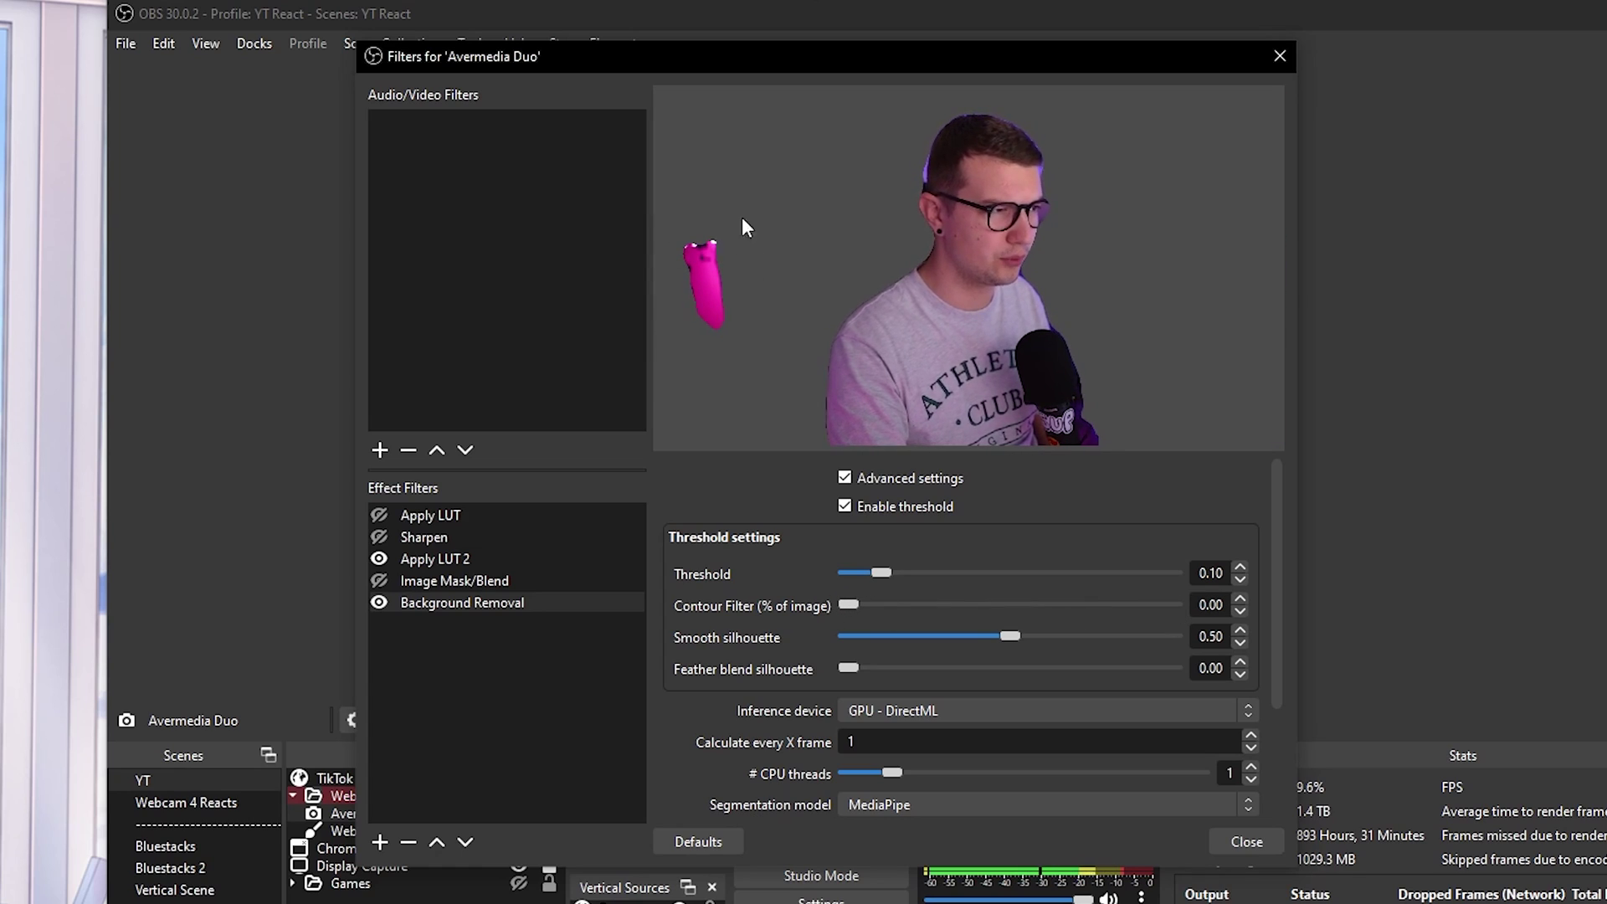
left_click_drag(851, 614, 971, 612)
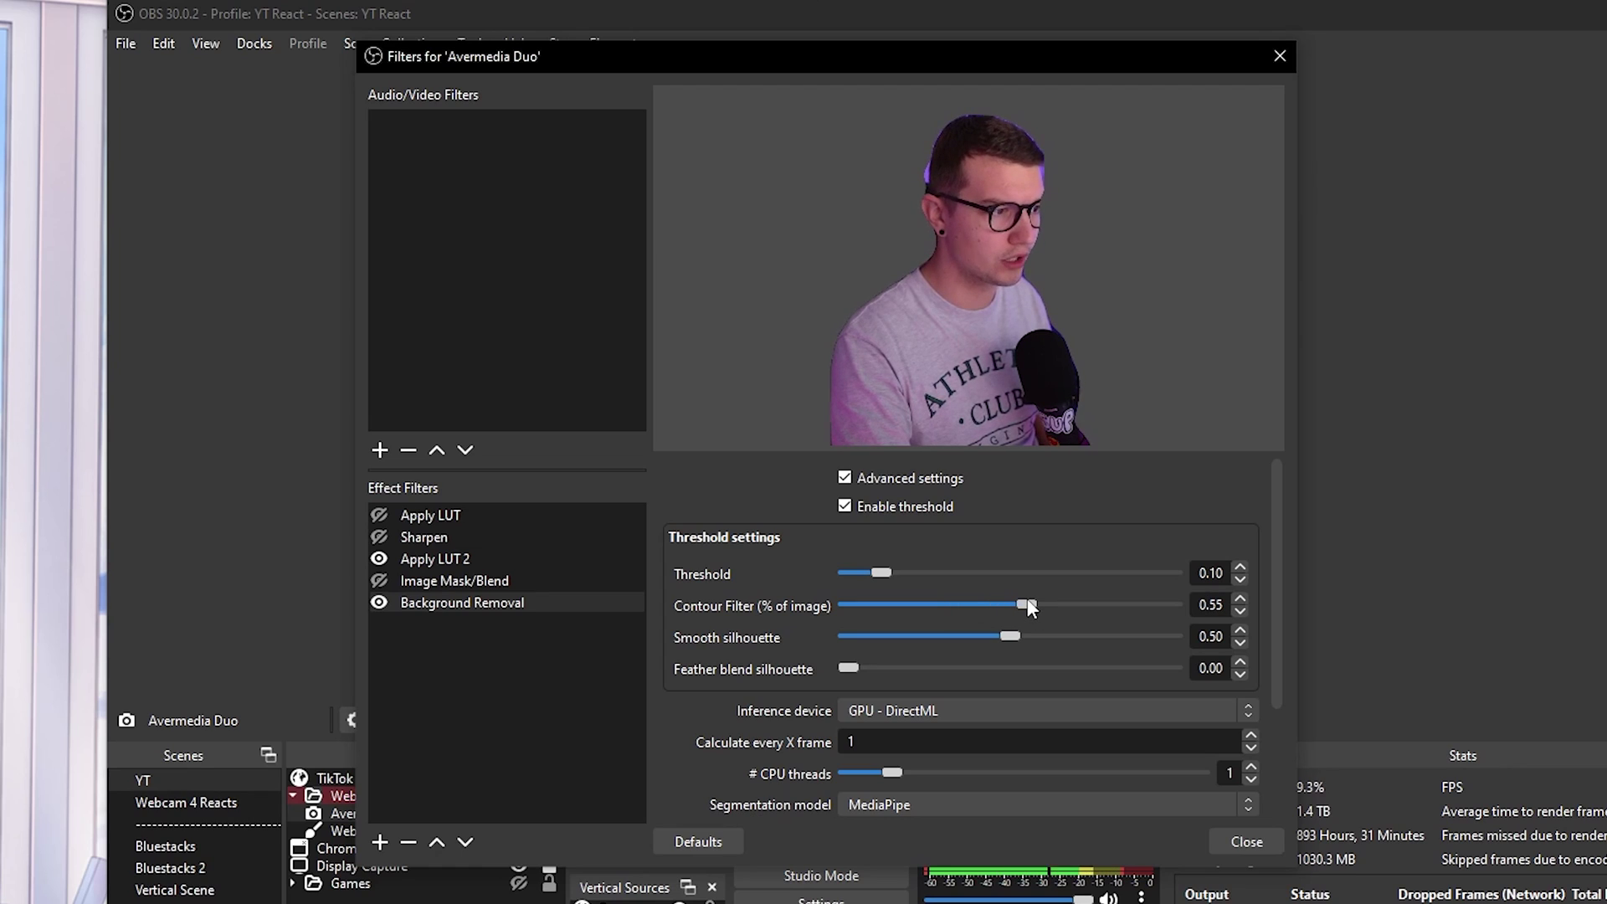
Test Smooth silhouette from near zero up to 1.00, leaving it at 0.60
left_click_drag(1011, 637, 873, 642)
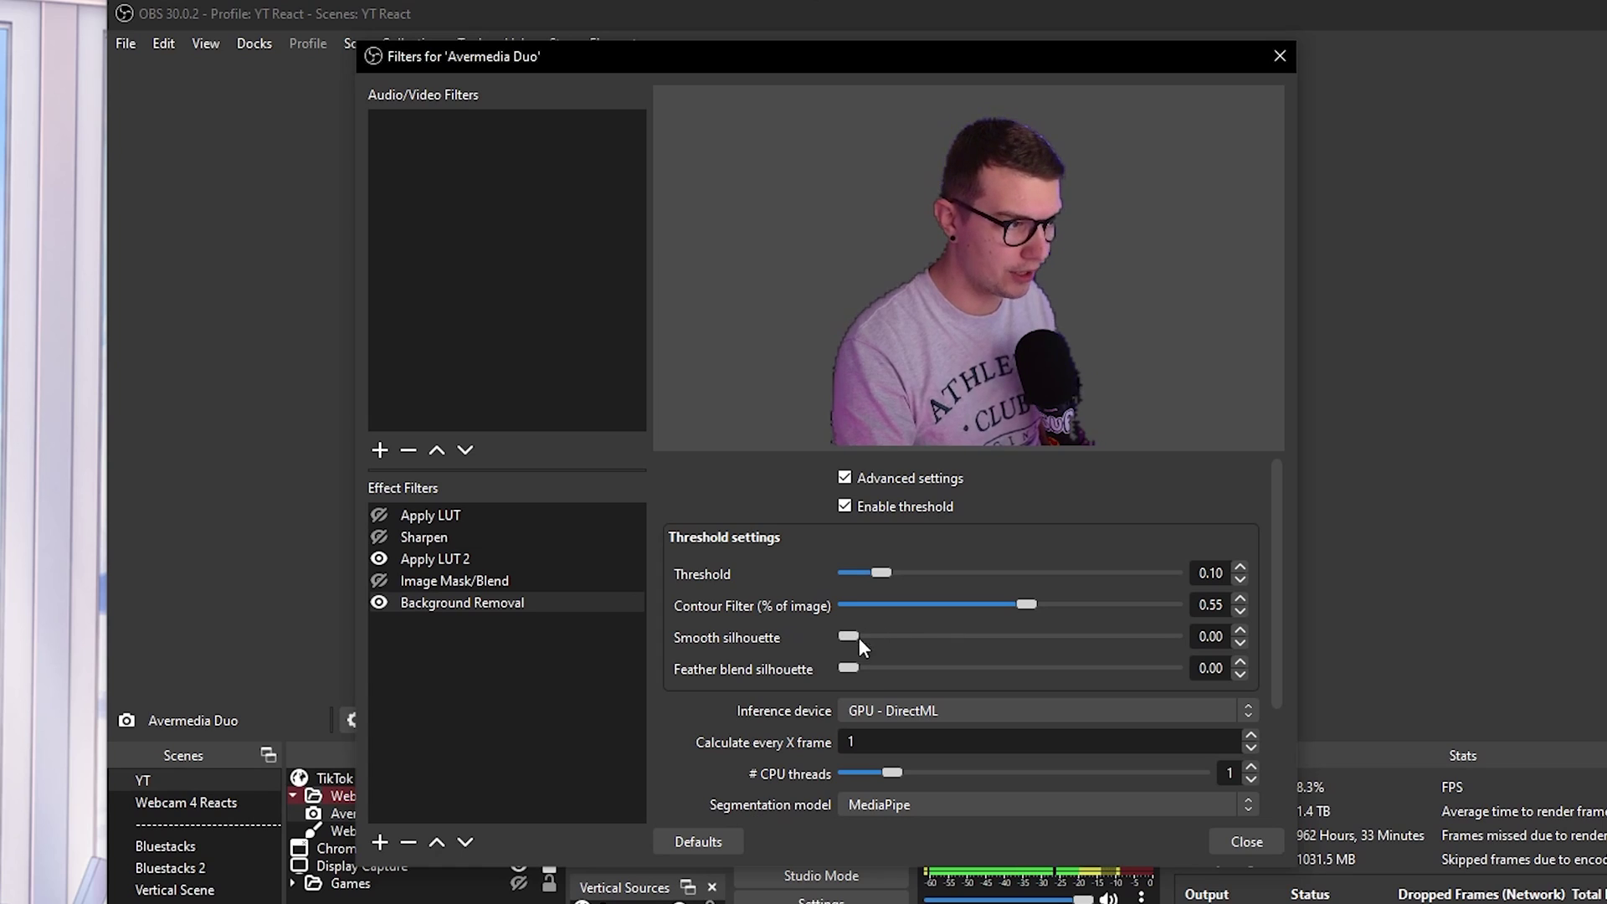
left_click_drag(849, 637, 1260, 644)
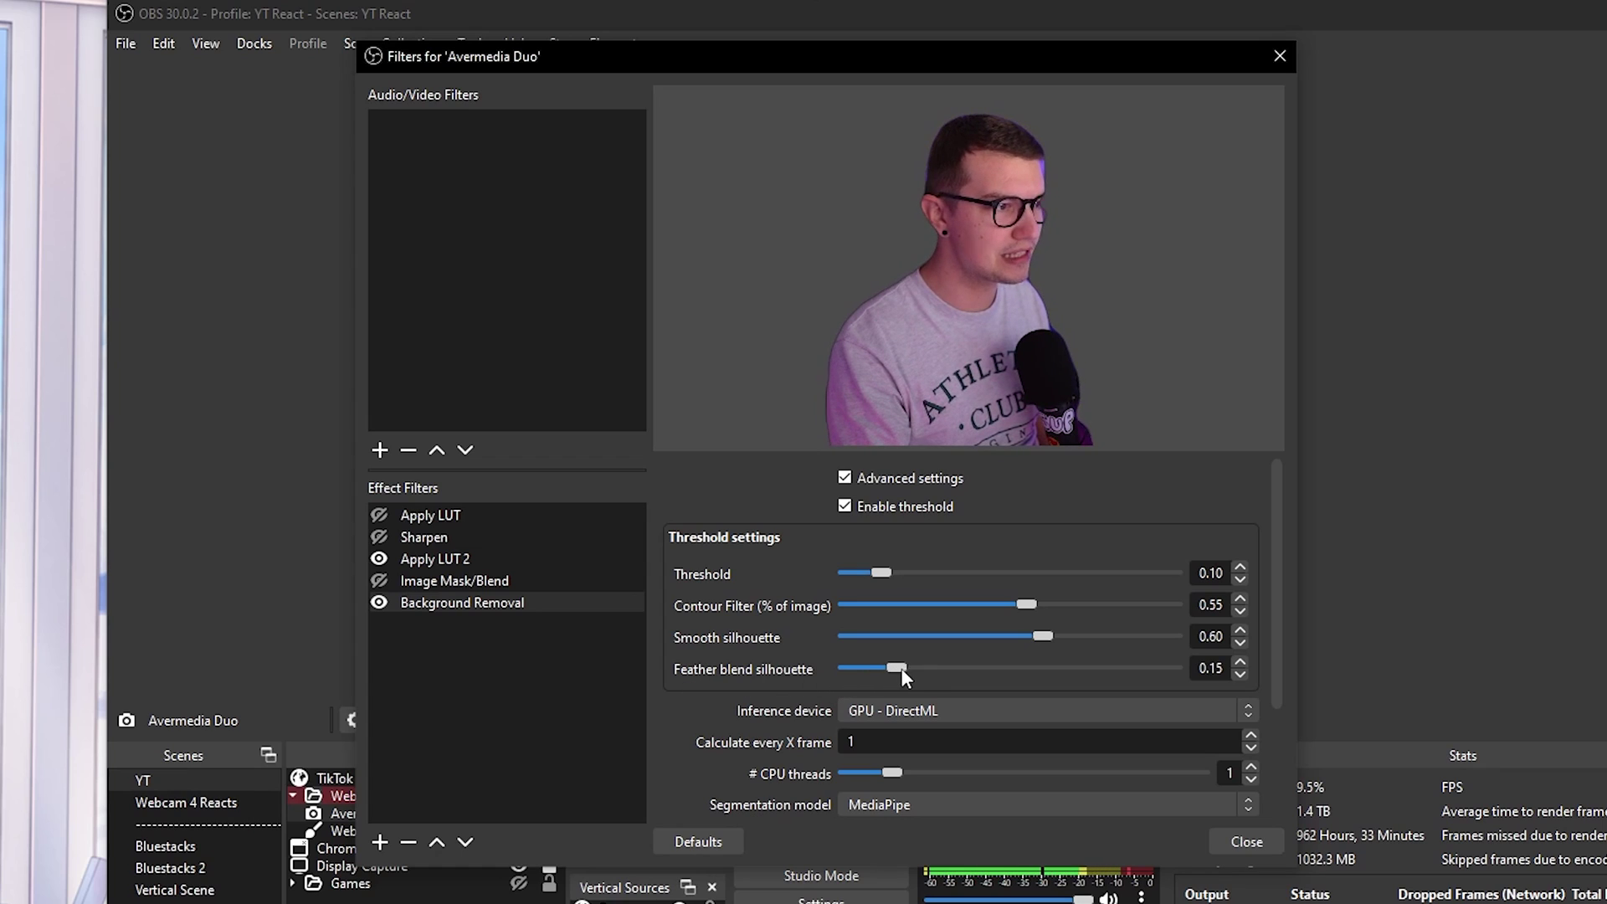
Feather the edges slightly at 0.15, then set threshold 0.03, contour 0.45, smooth silhouette 0.40
left_click_drag(992, 674, 1082, 679)
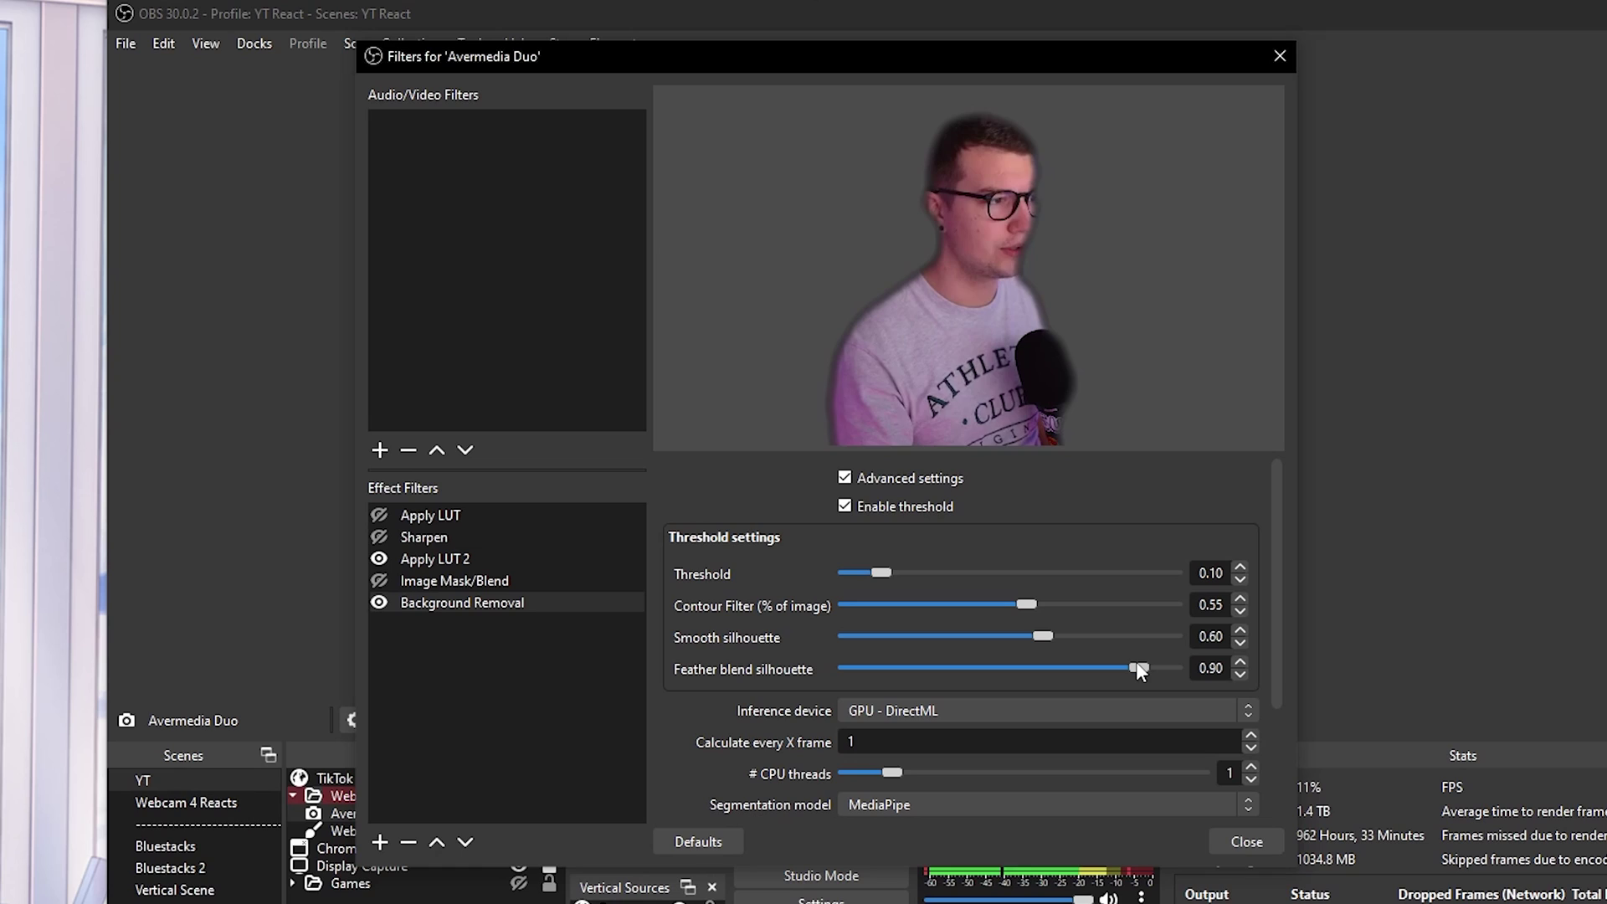
left_click_drag(947, 666, 704, 672)
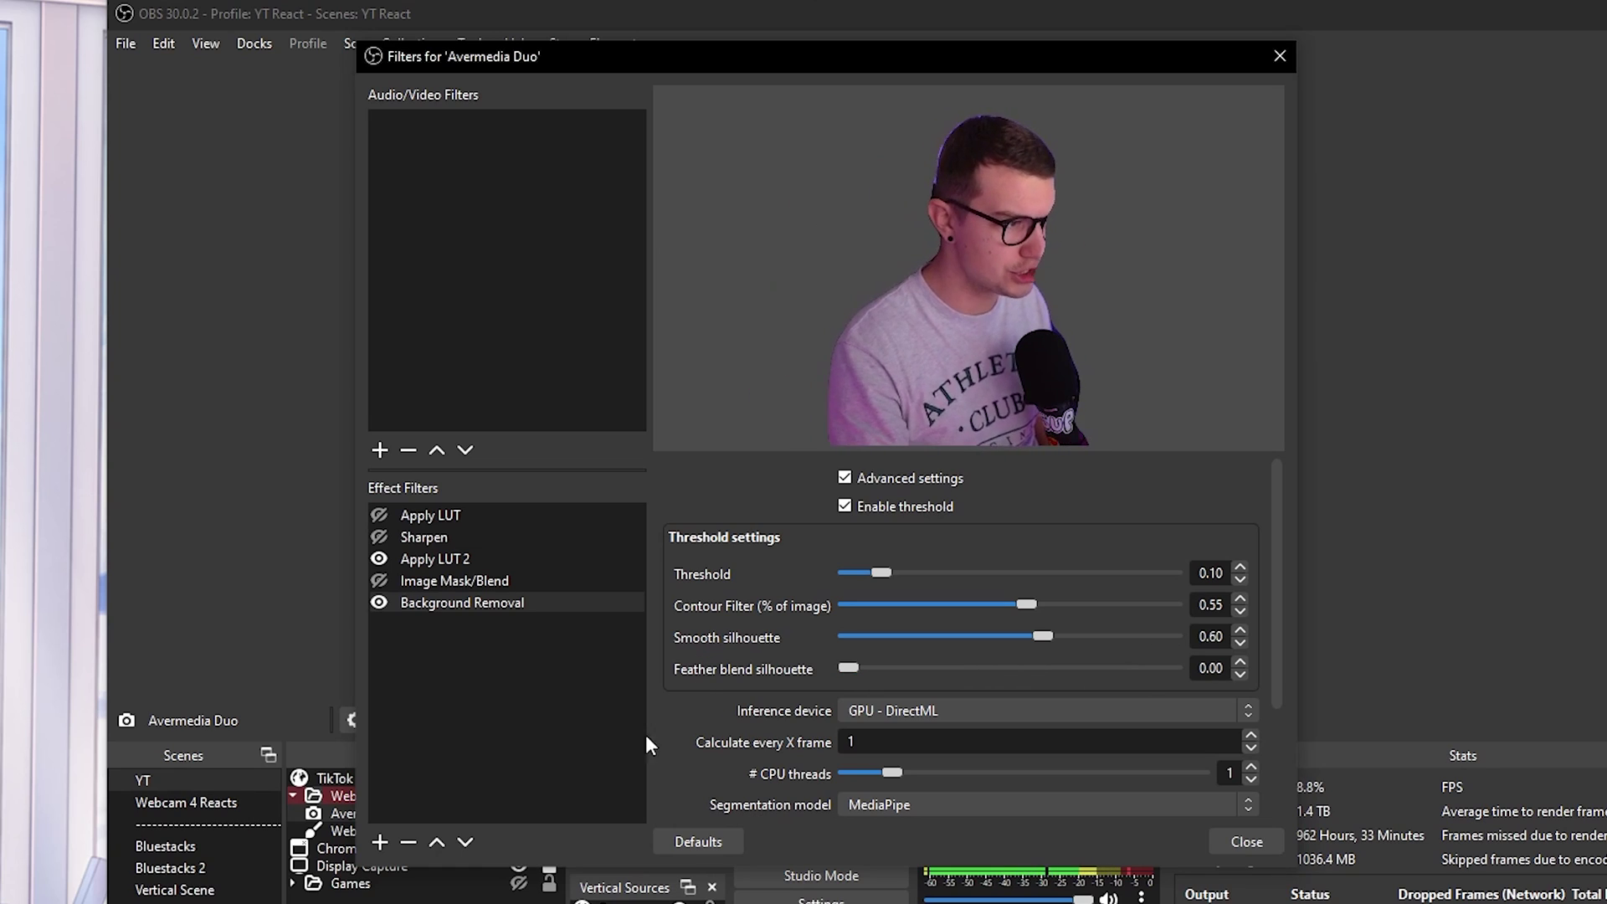
left_click_drag(850, 668, 967, 677)
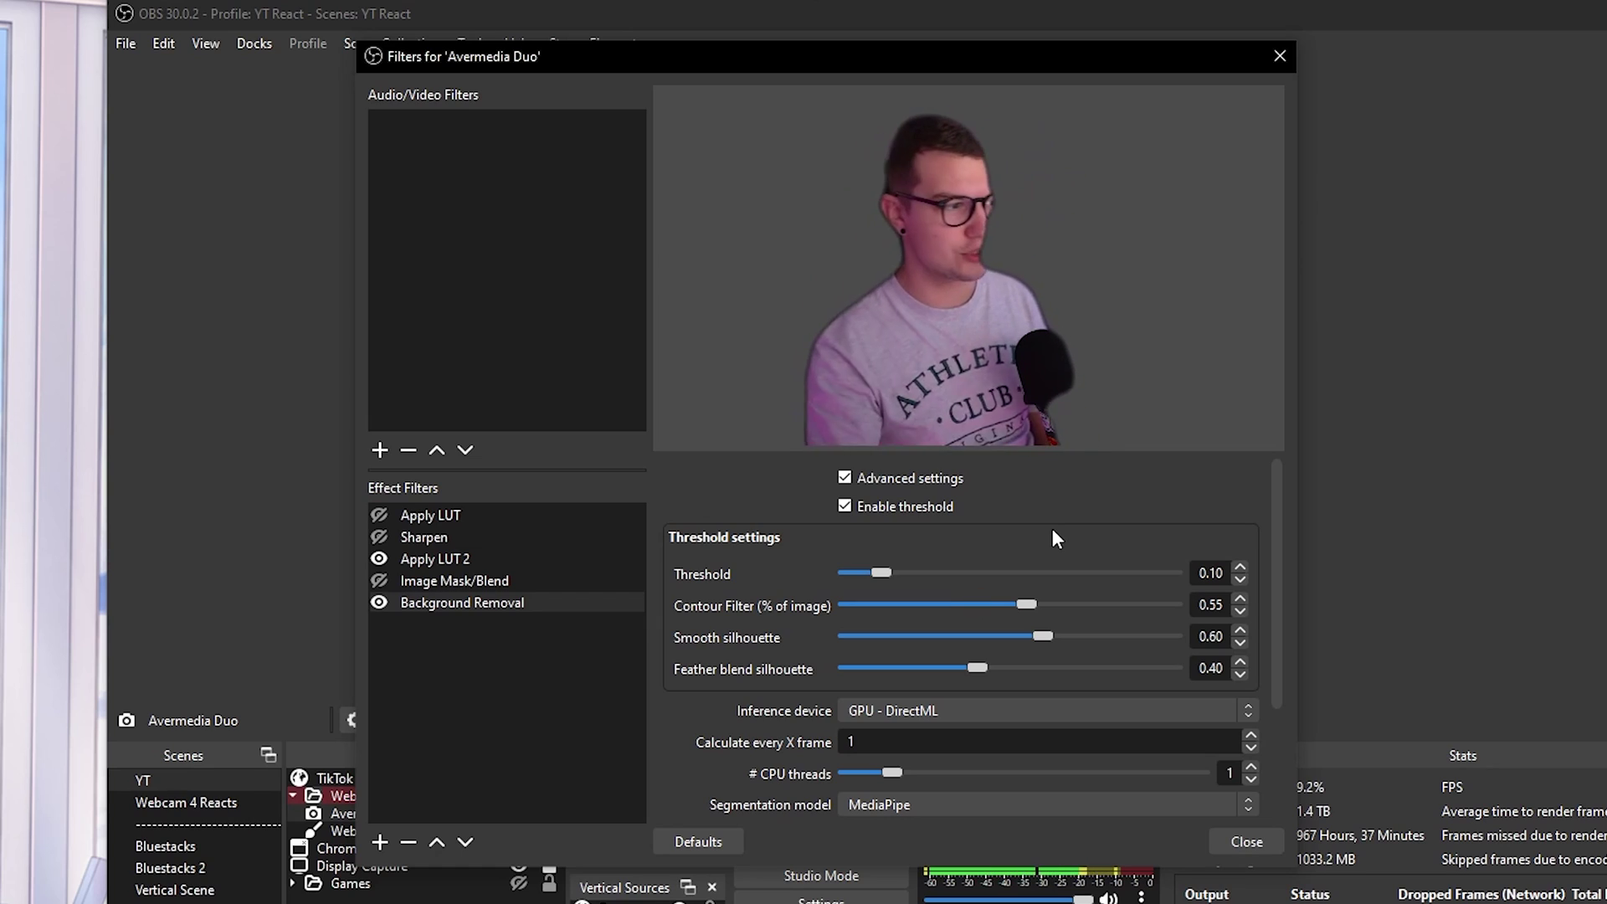
left_click_drag(881, 572, 857, 576)
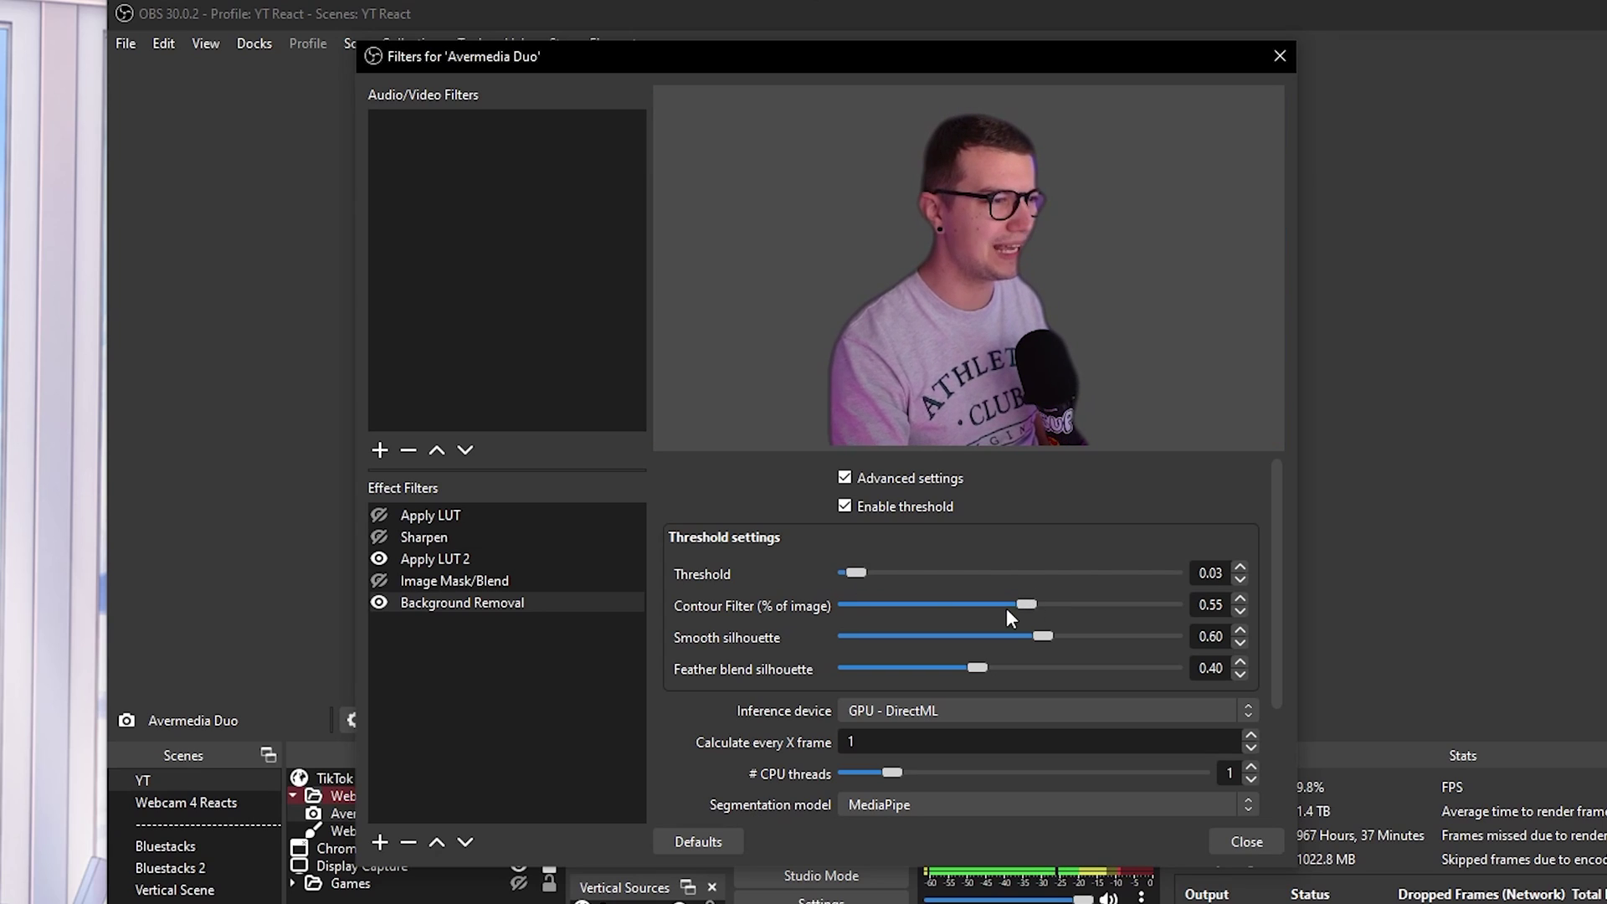
left_click_drag(1026, 604, 982, 635)
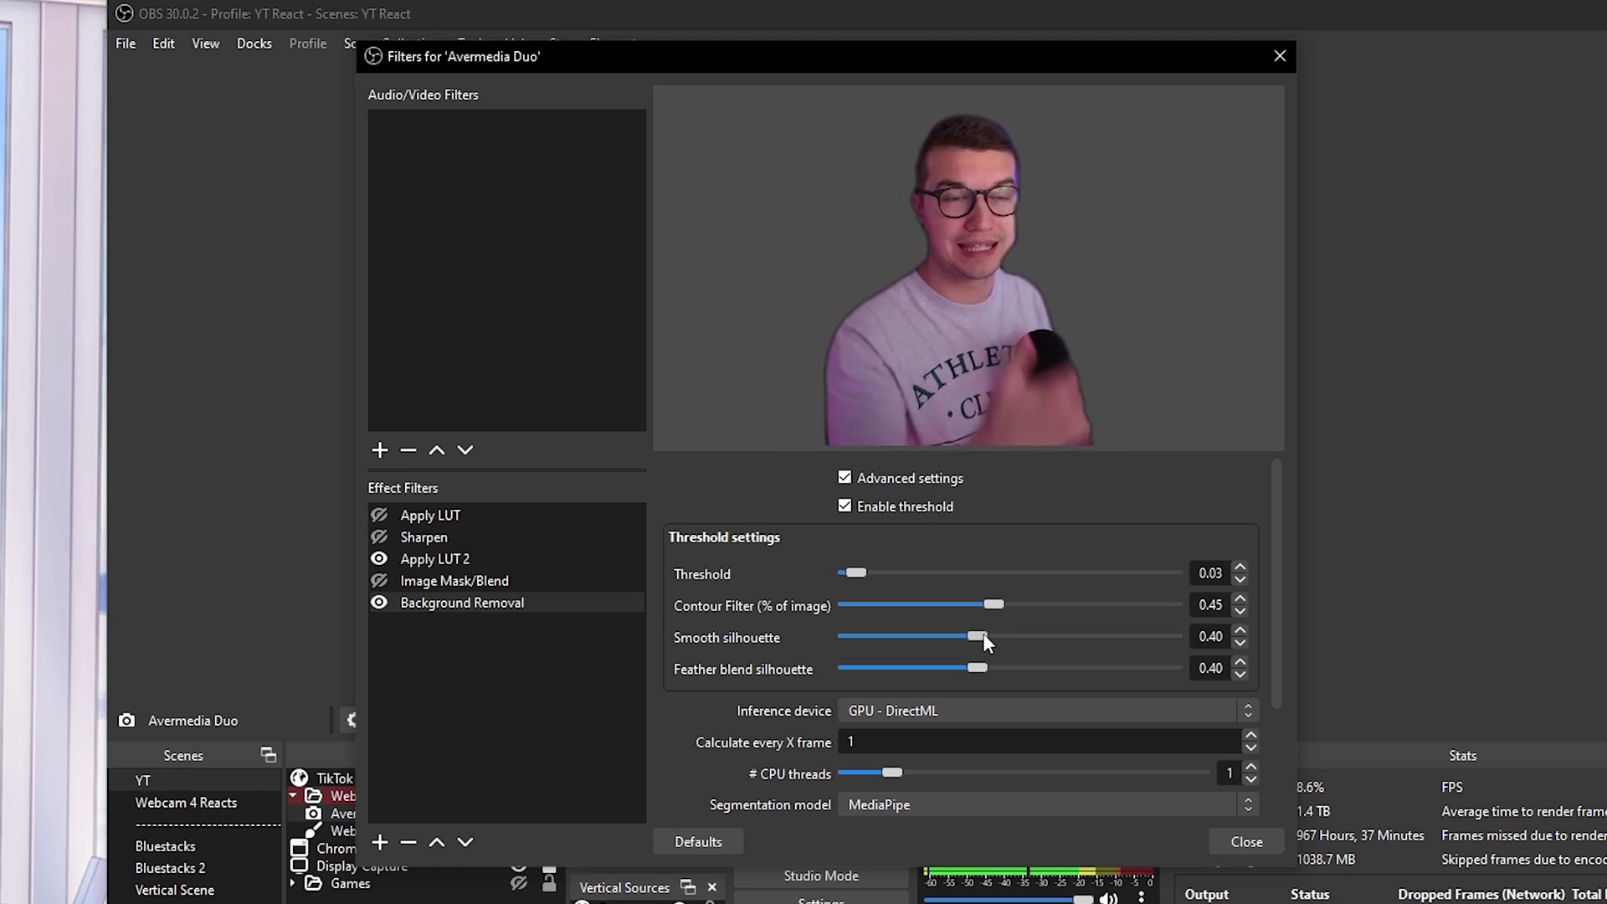
Set the # CPU threads slider to 2 after briefly trying 3
scroll(733, 680, "down", 3)
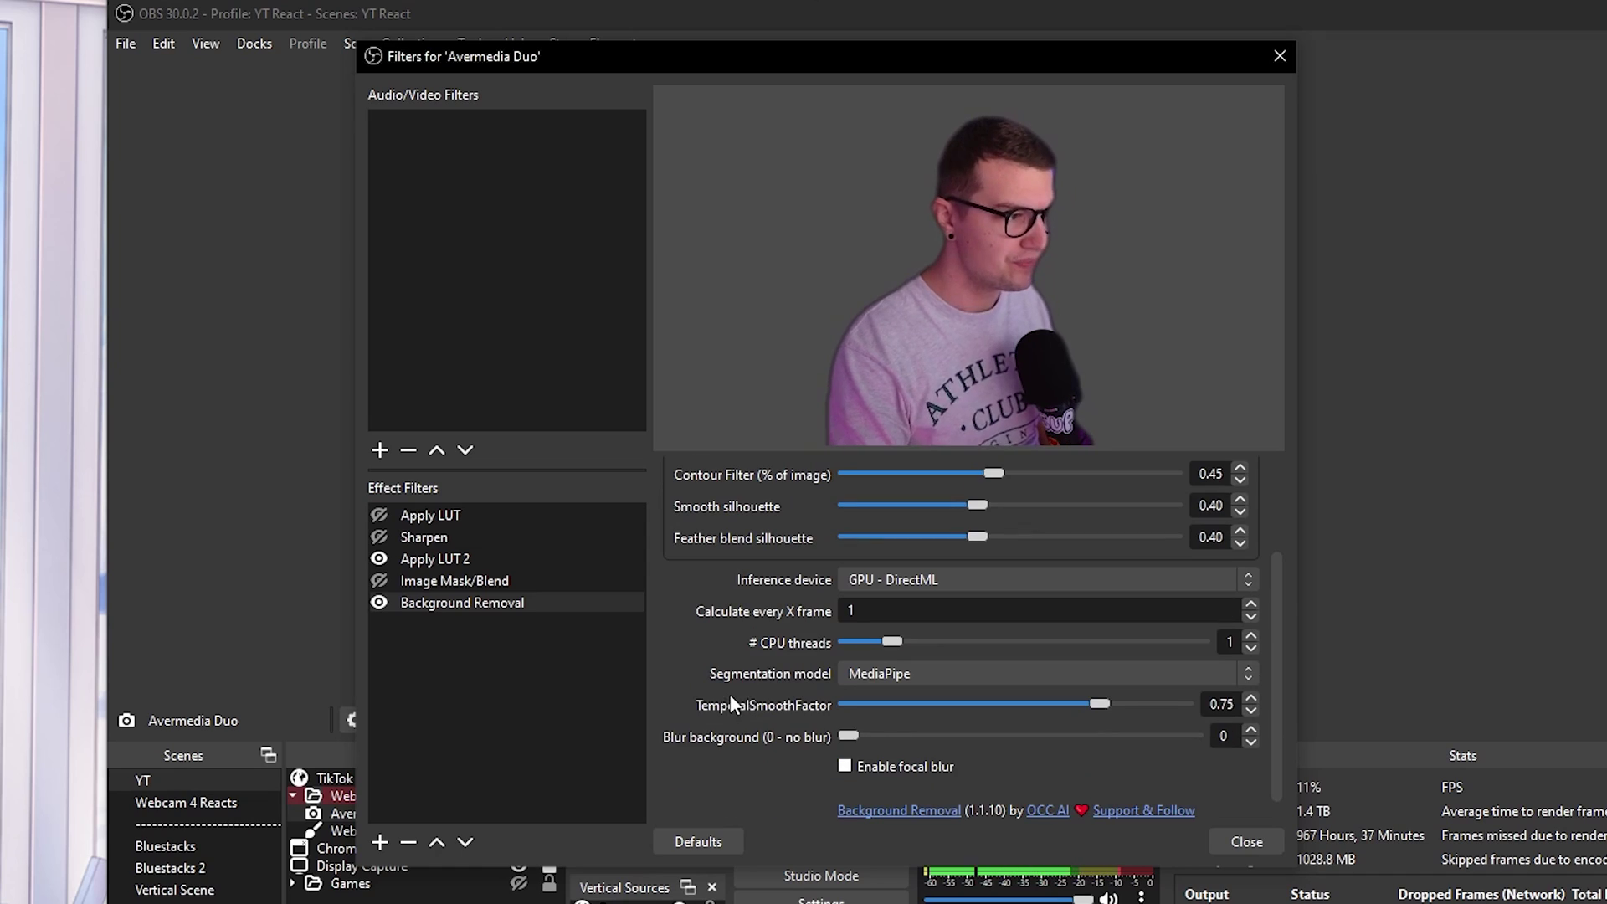
scroll(669, 615, "down", 1)
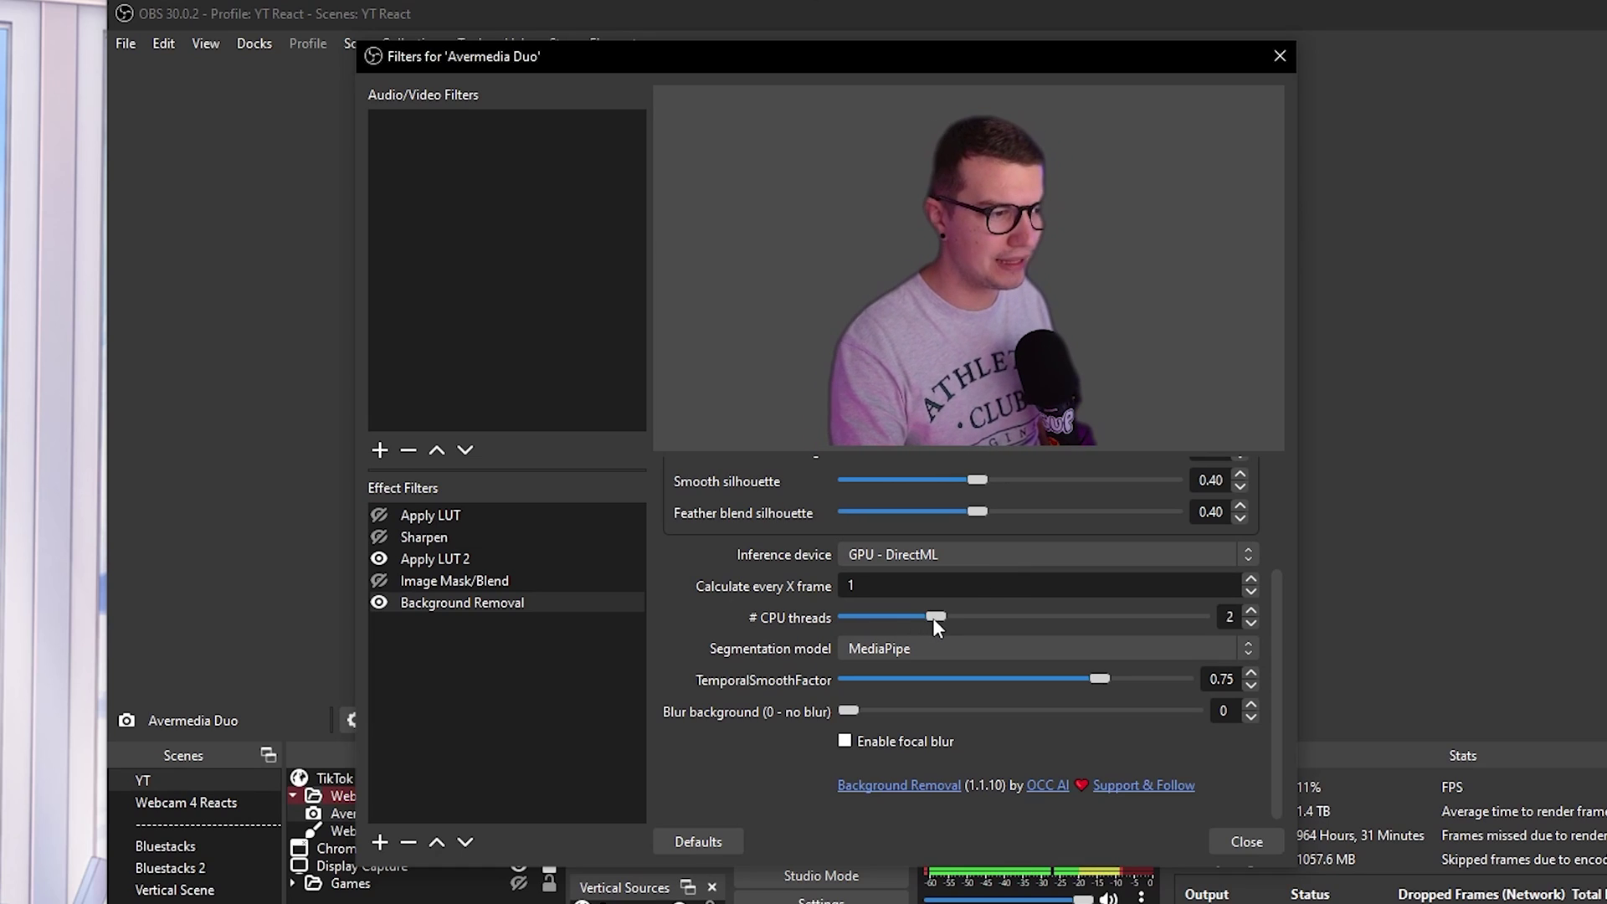
left_click_drag(891, 619, 942, 620)
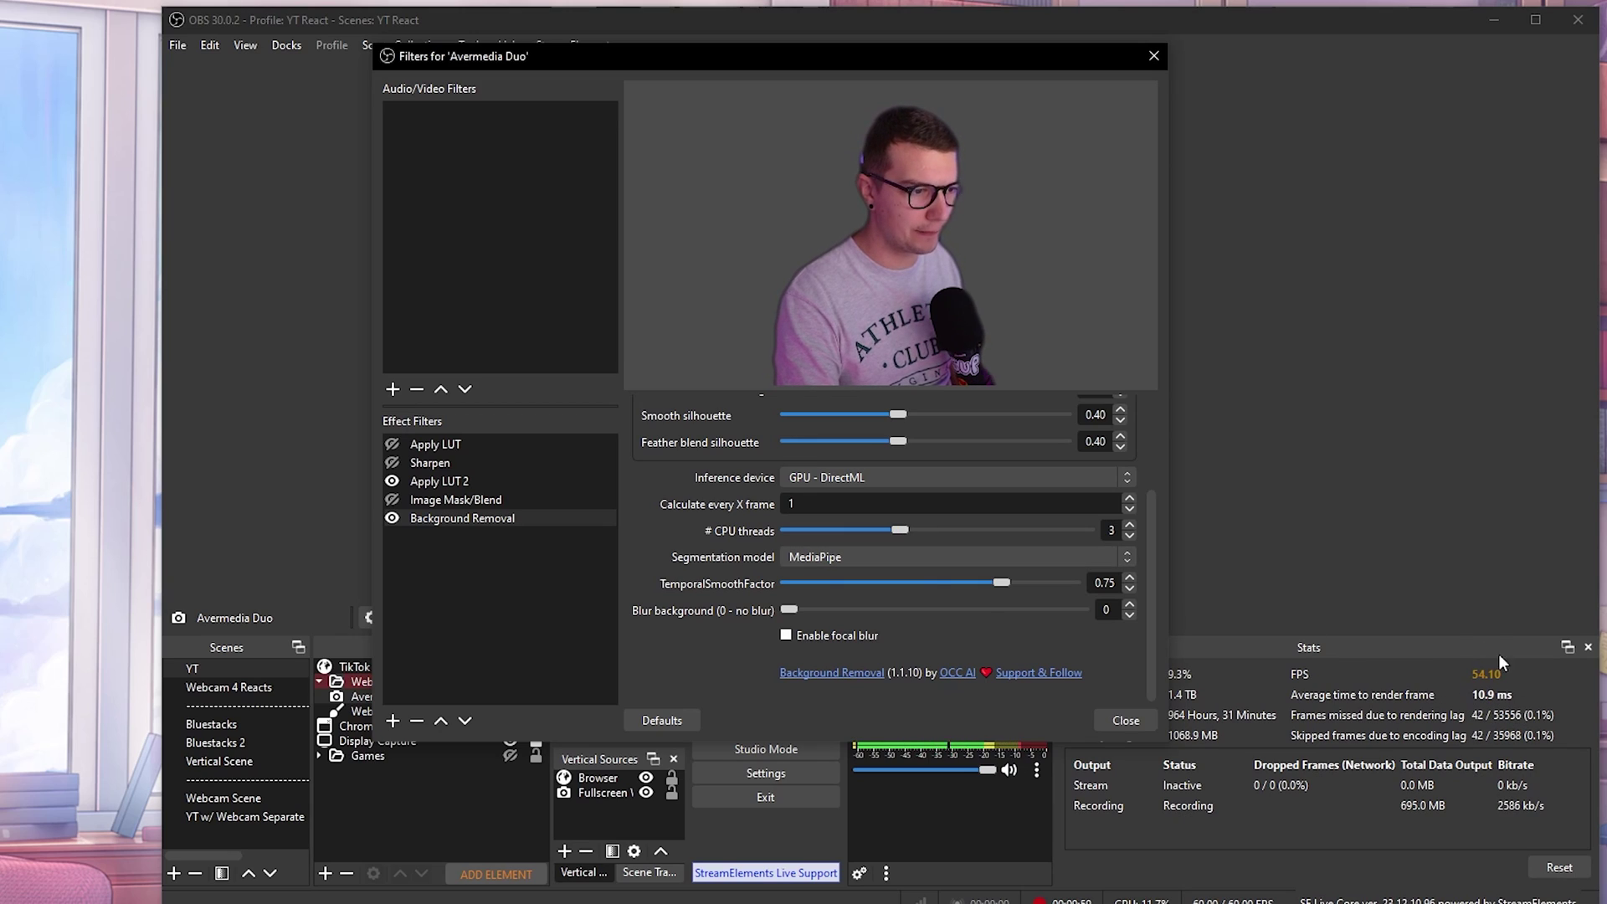
left_click_drag(901, 531, 855, 530)
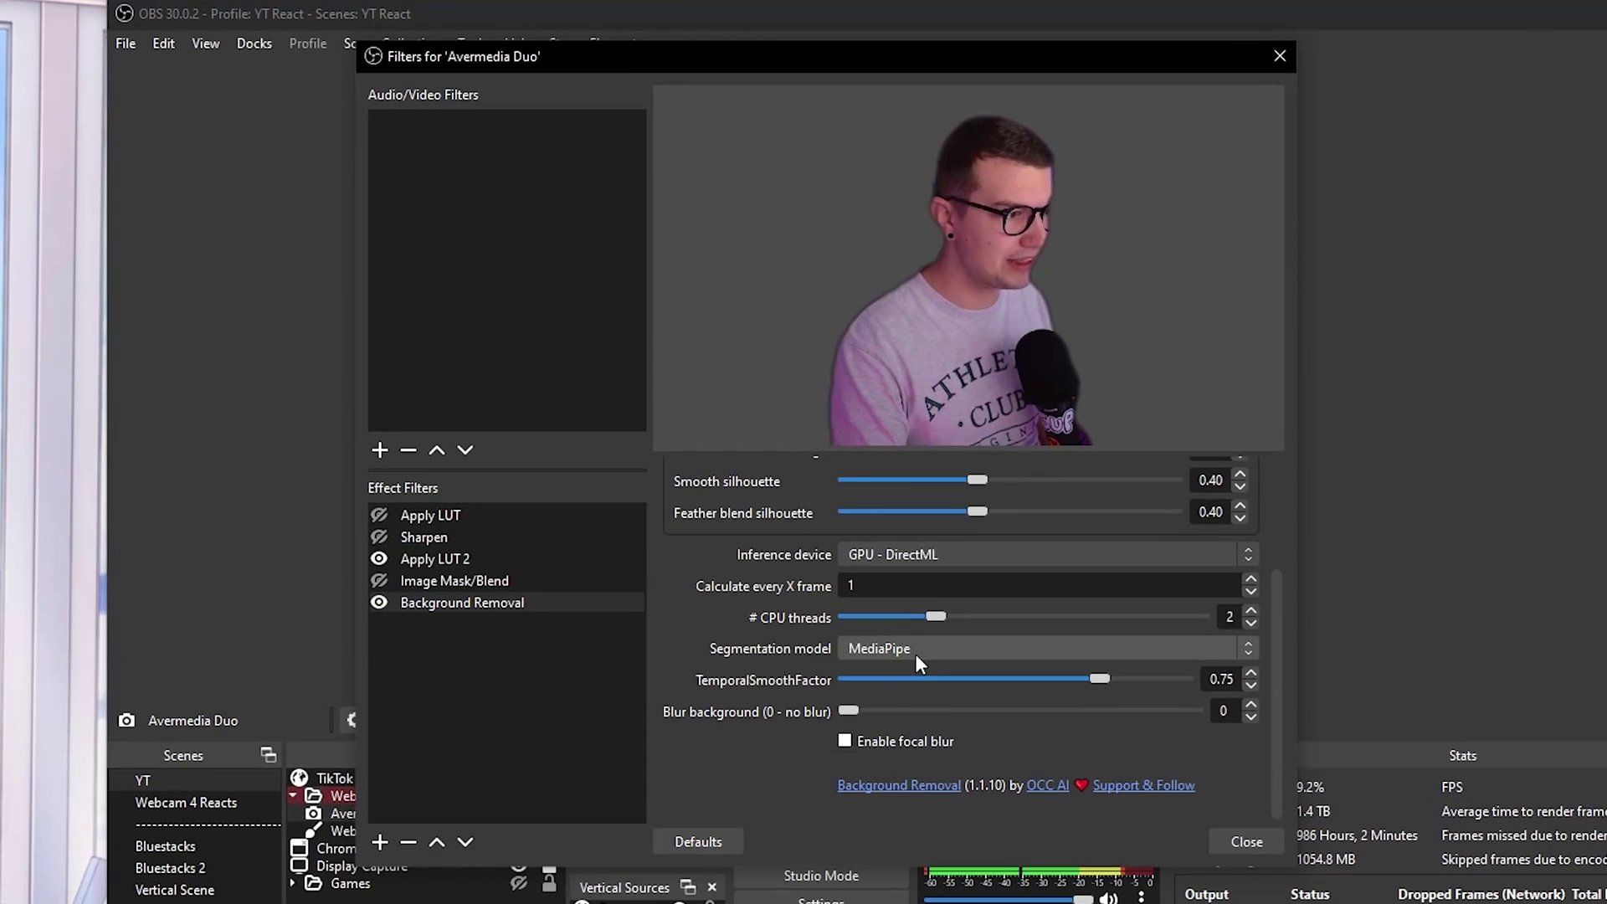
left_click(845, 559)
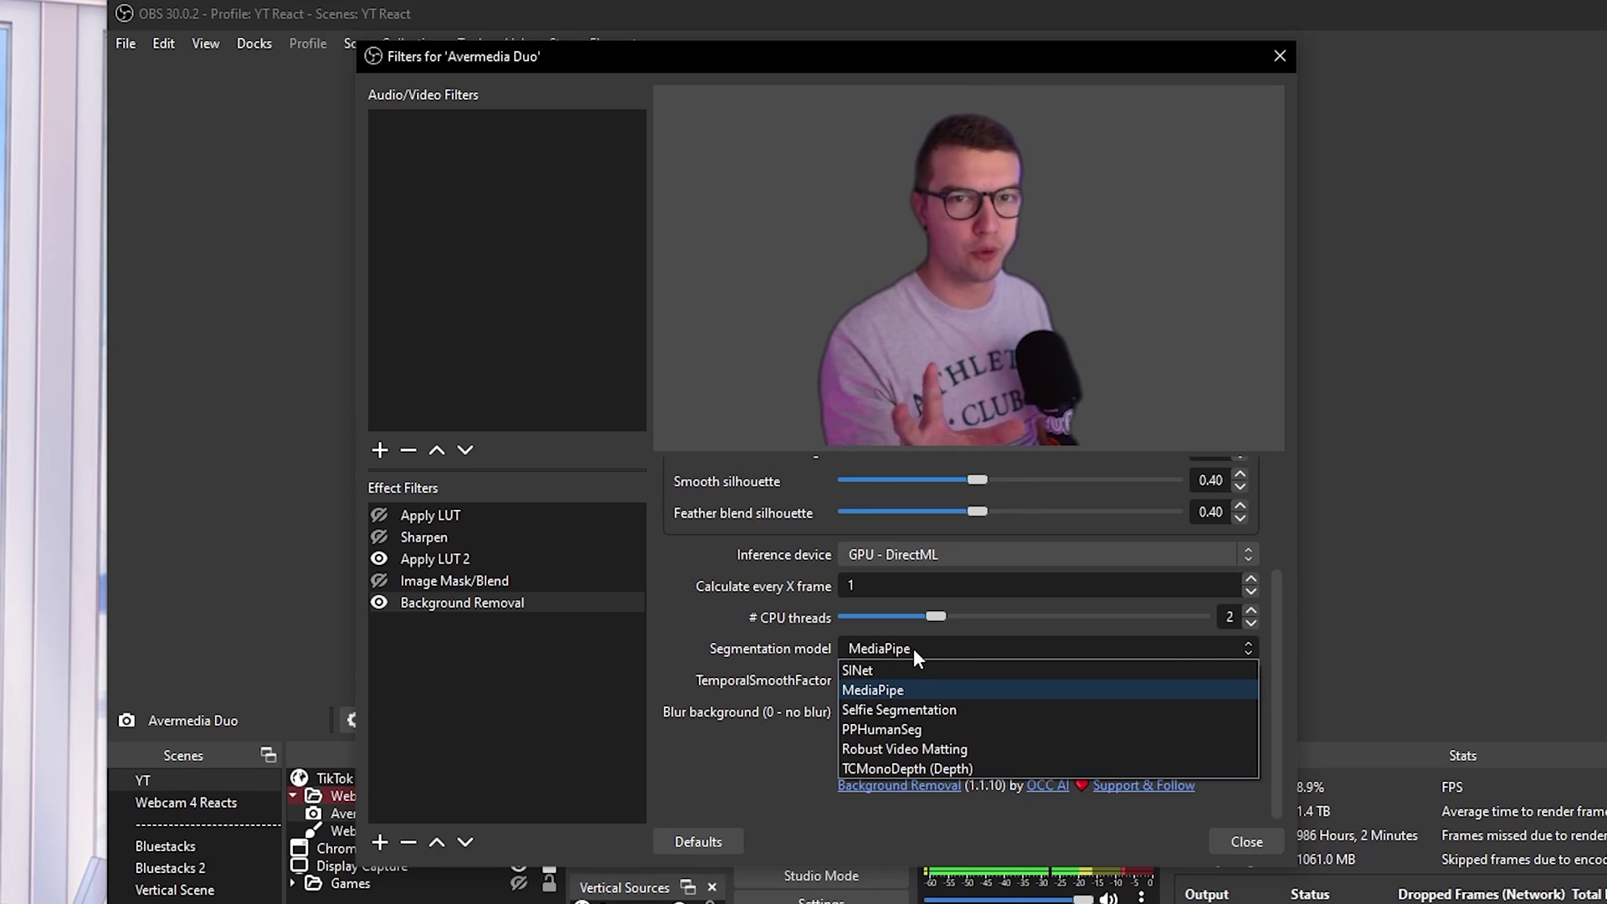
left_click(913, 648)
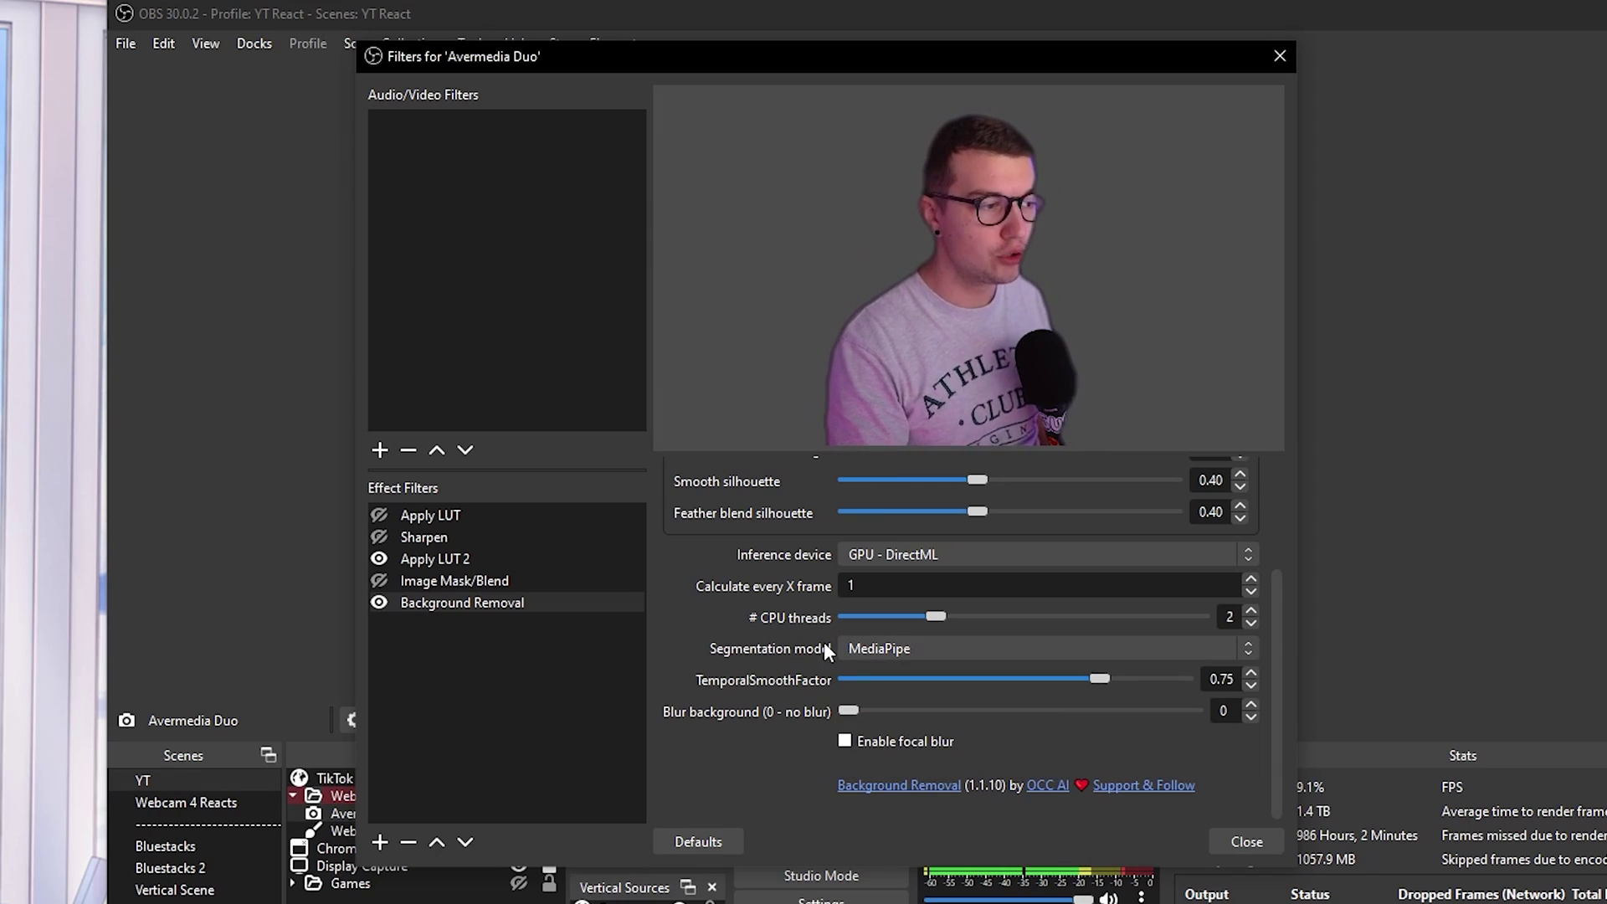
left_click(842, 646)
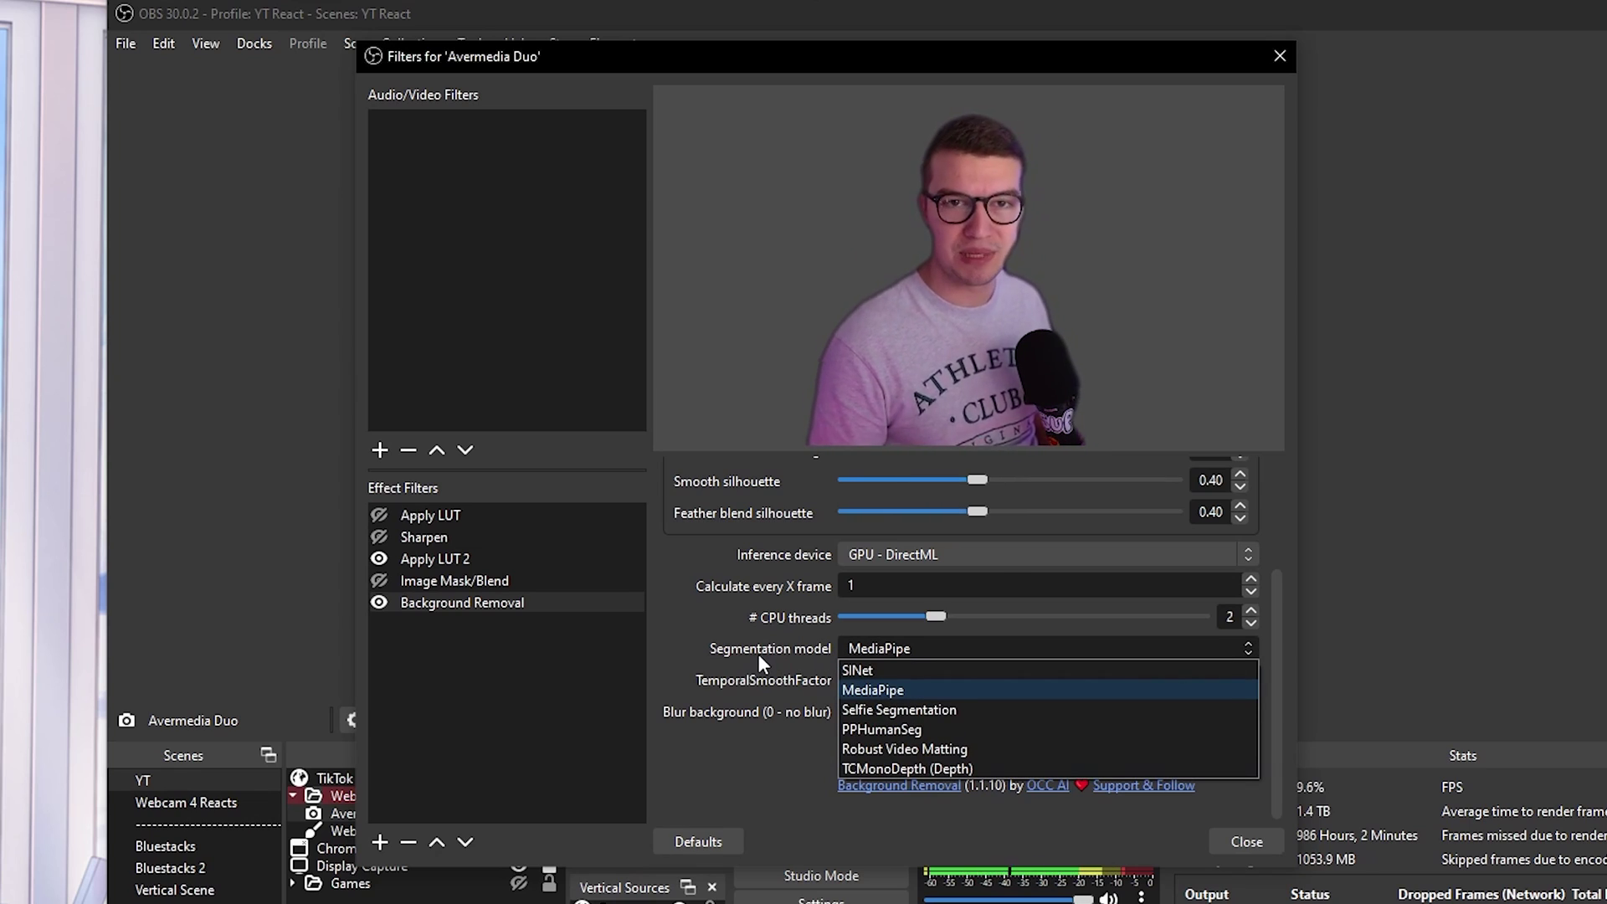
left_click(886, 669)
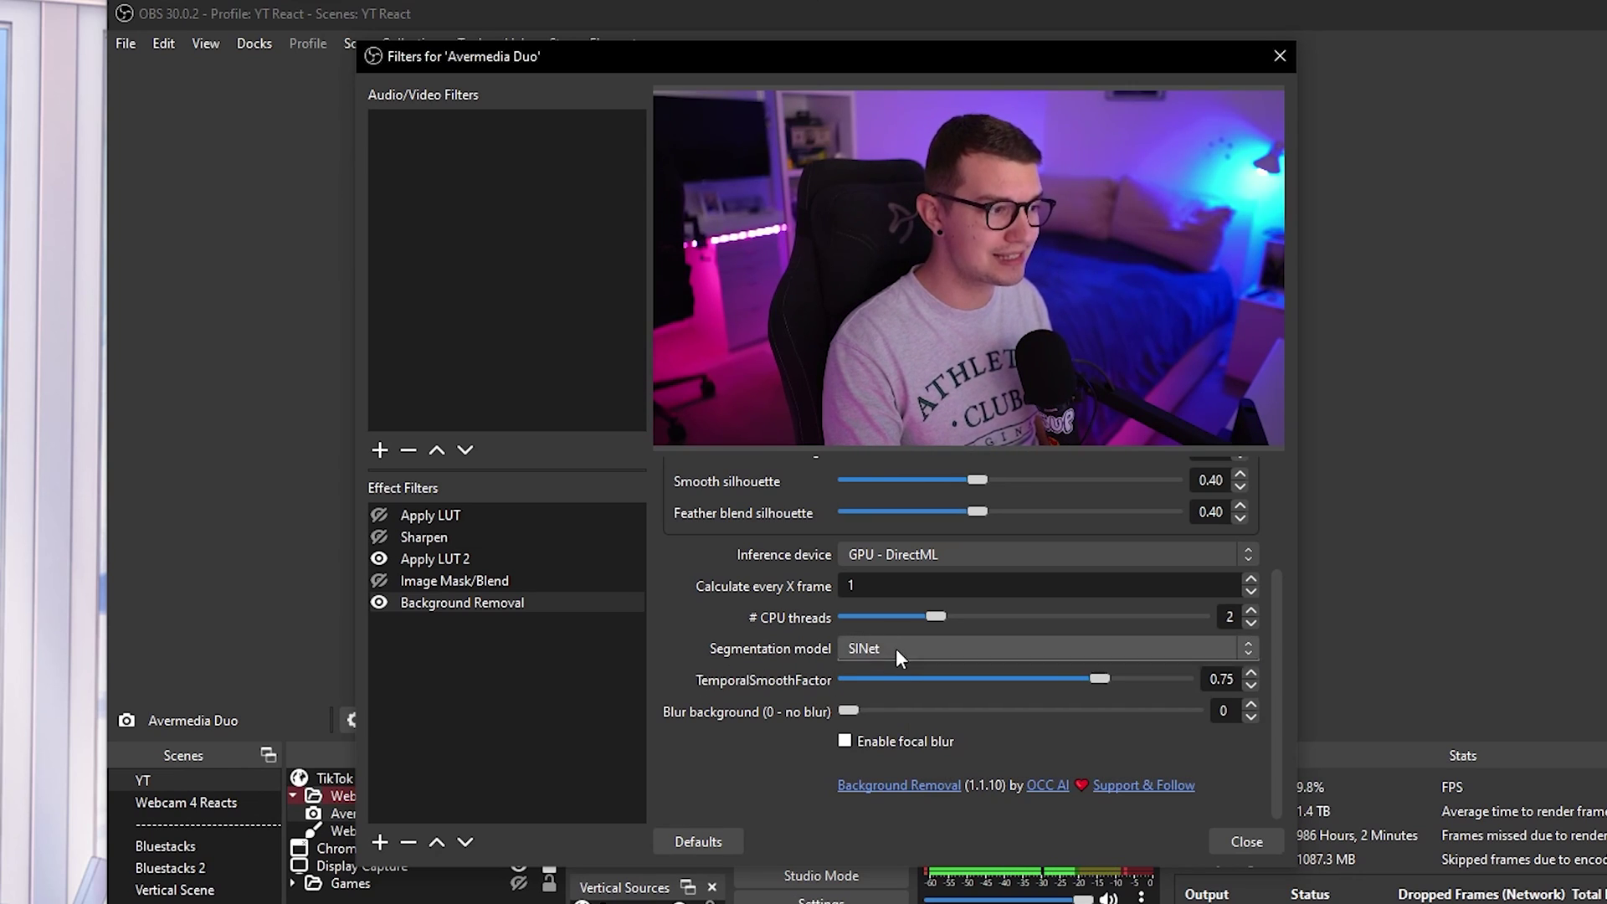
left_click(896, 648)
left_click(887, 713)
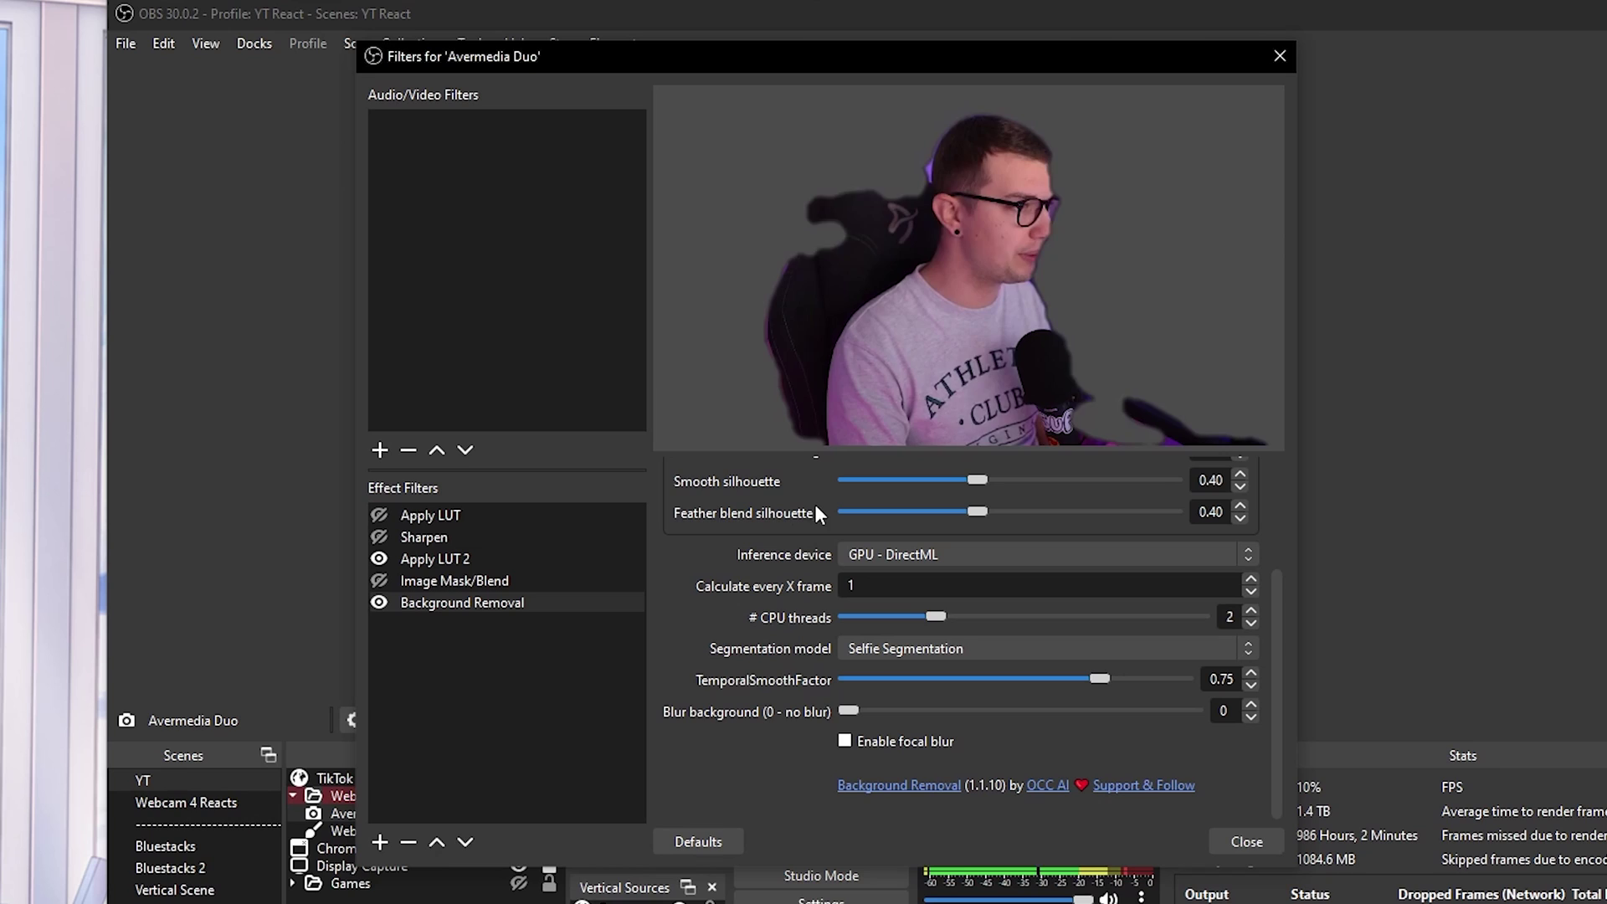
left_click(906, 649)
left_click(921, 726)
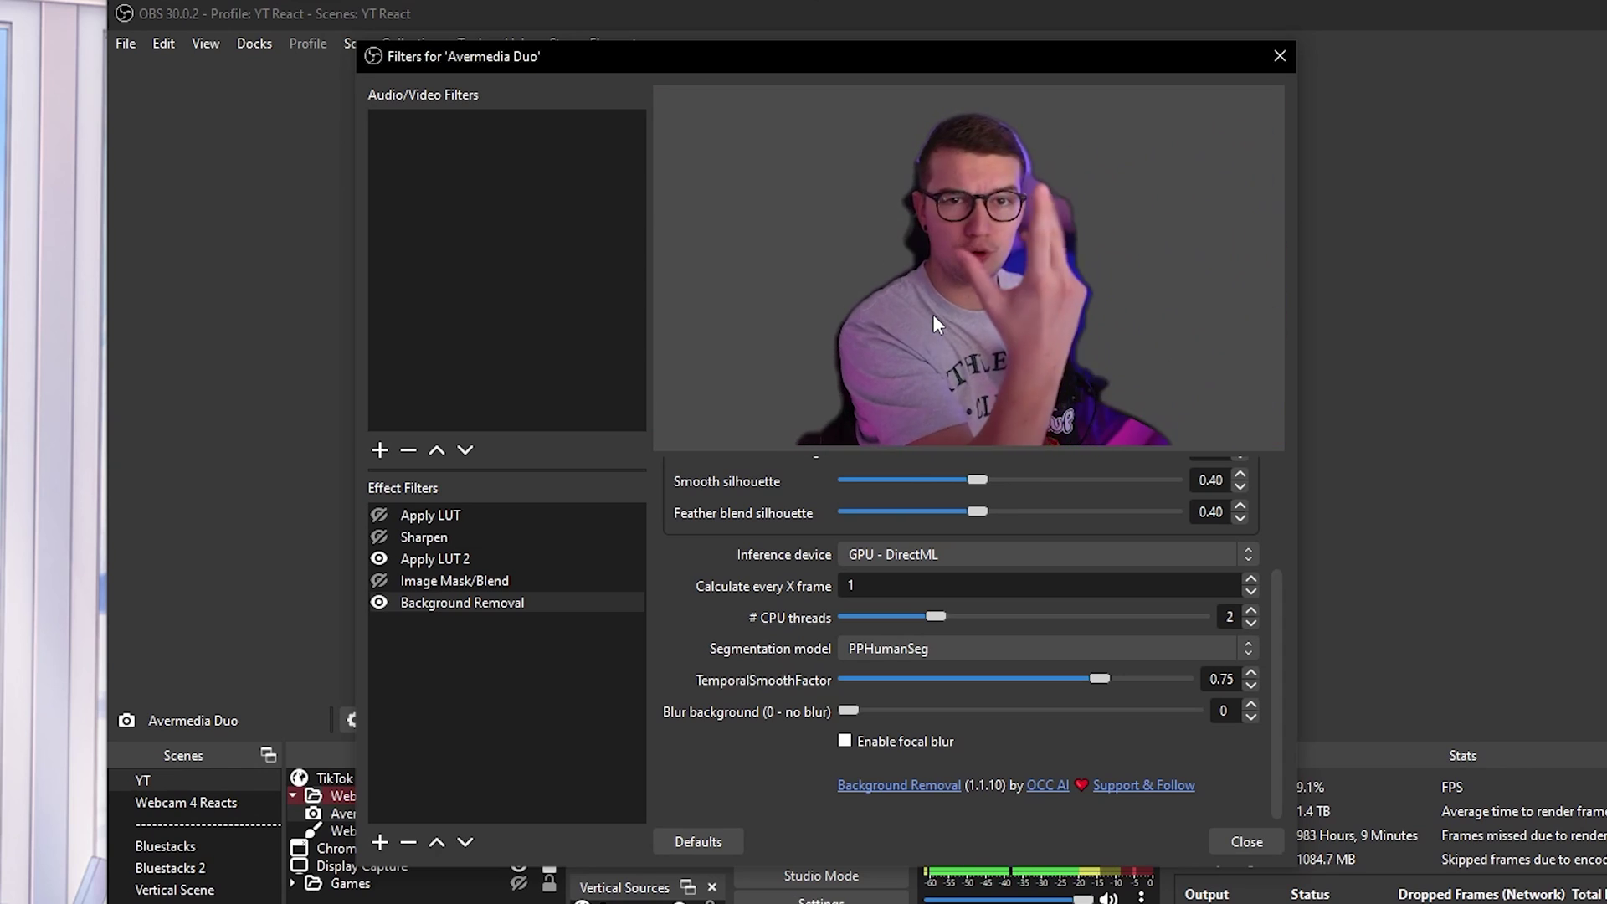
left_click(881, 657)
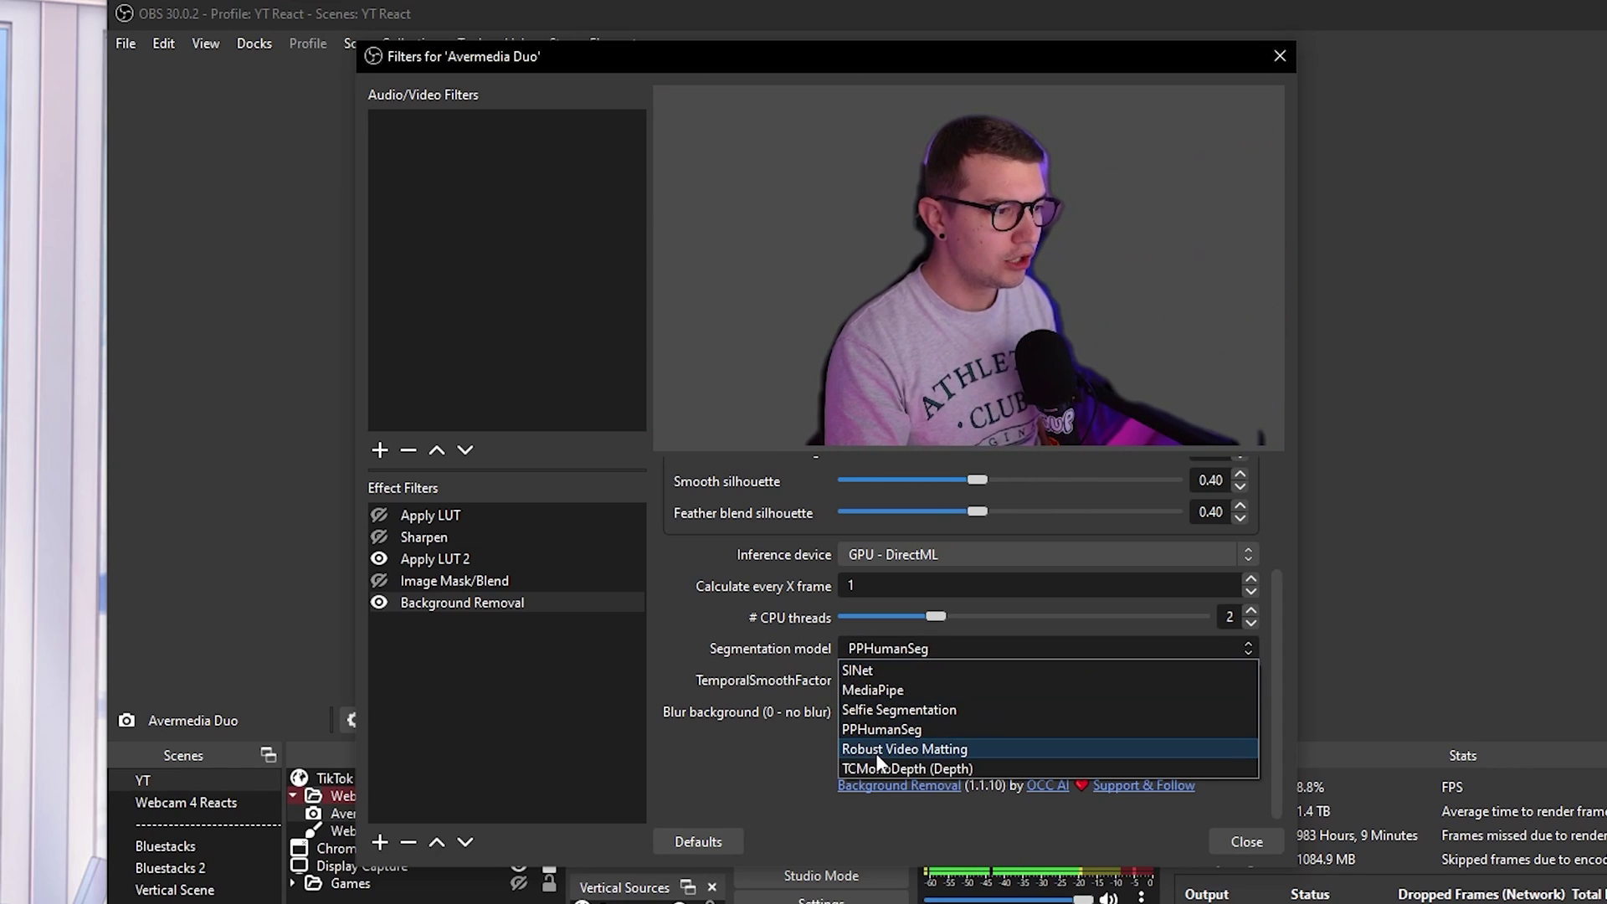
left_click(888, 744)
left_click(903, 649)
left_click(902, 768)
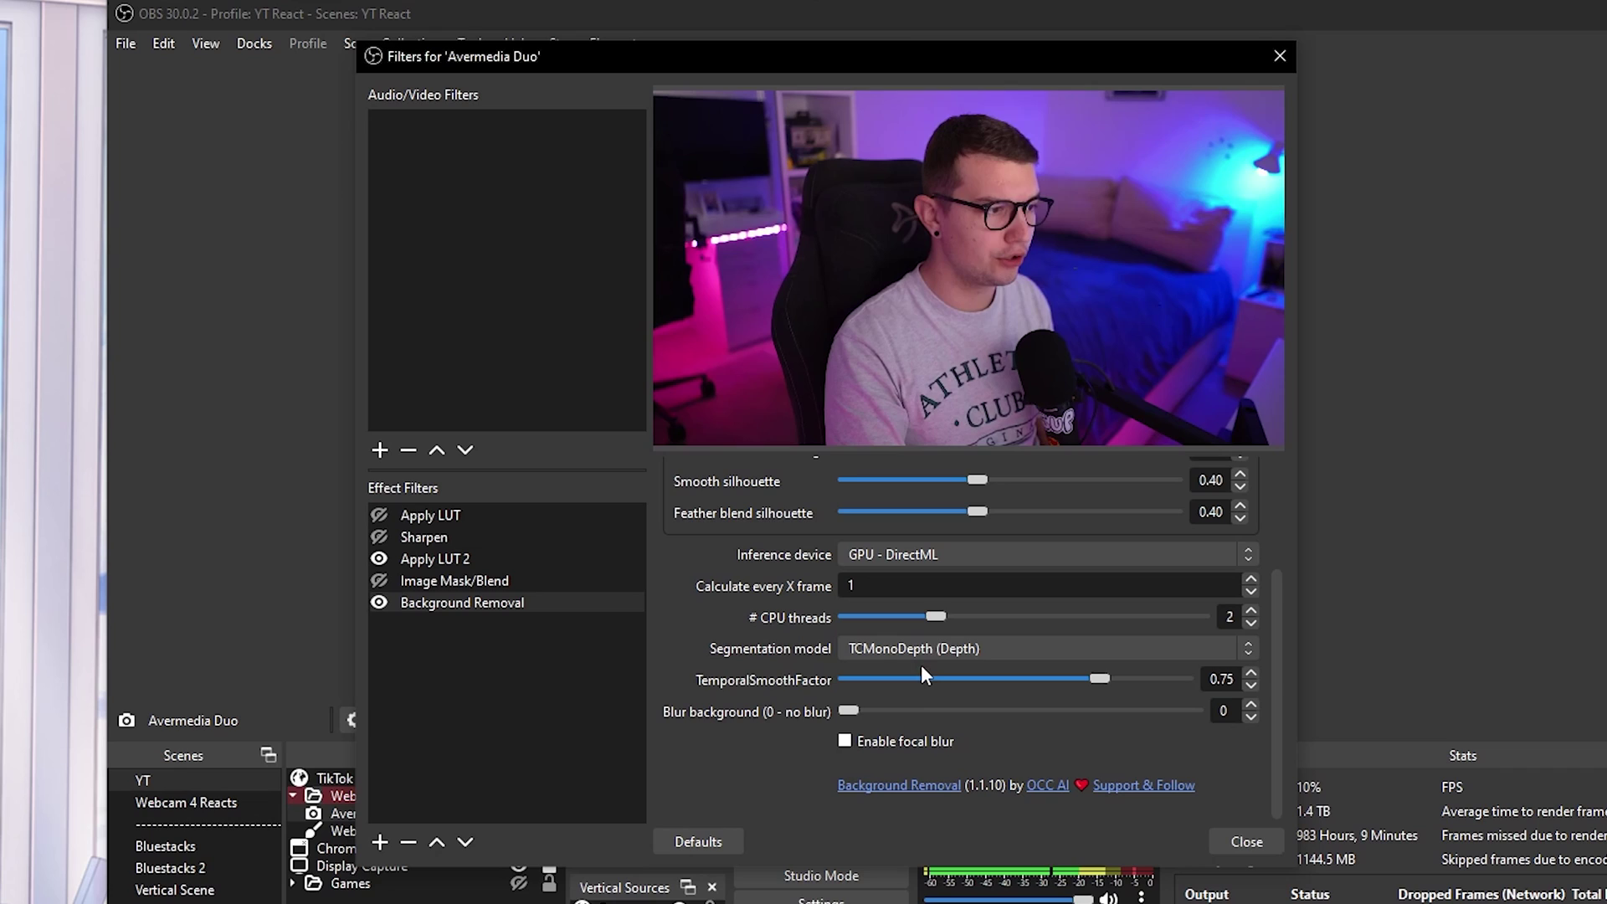
left_click(922, 652)
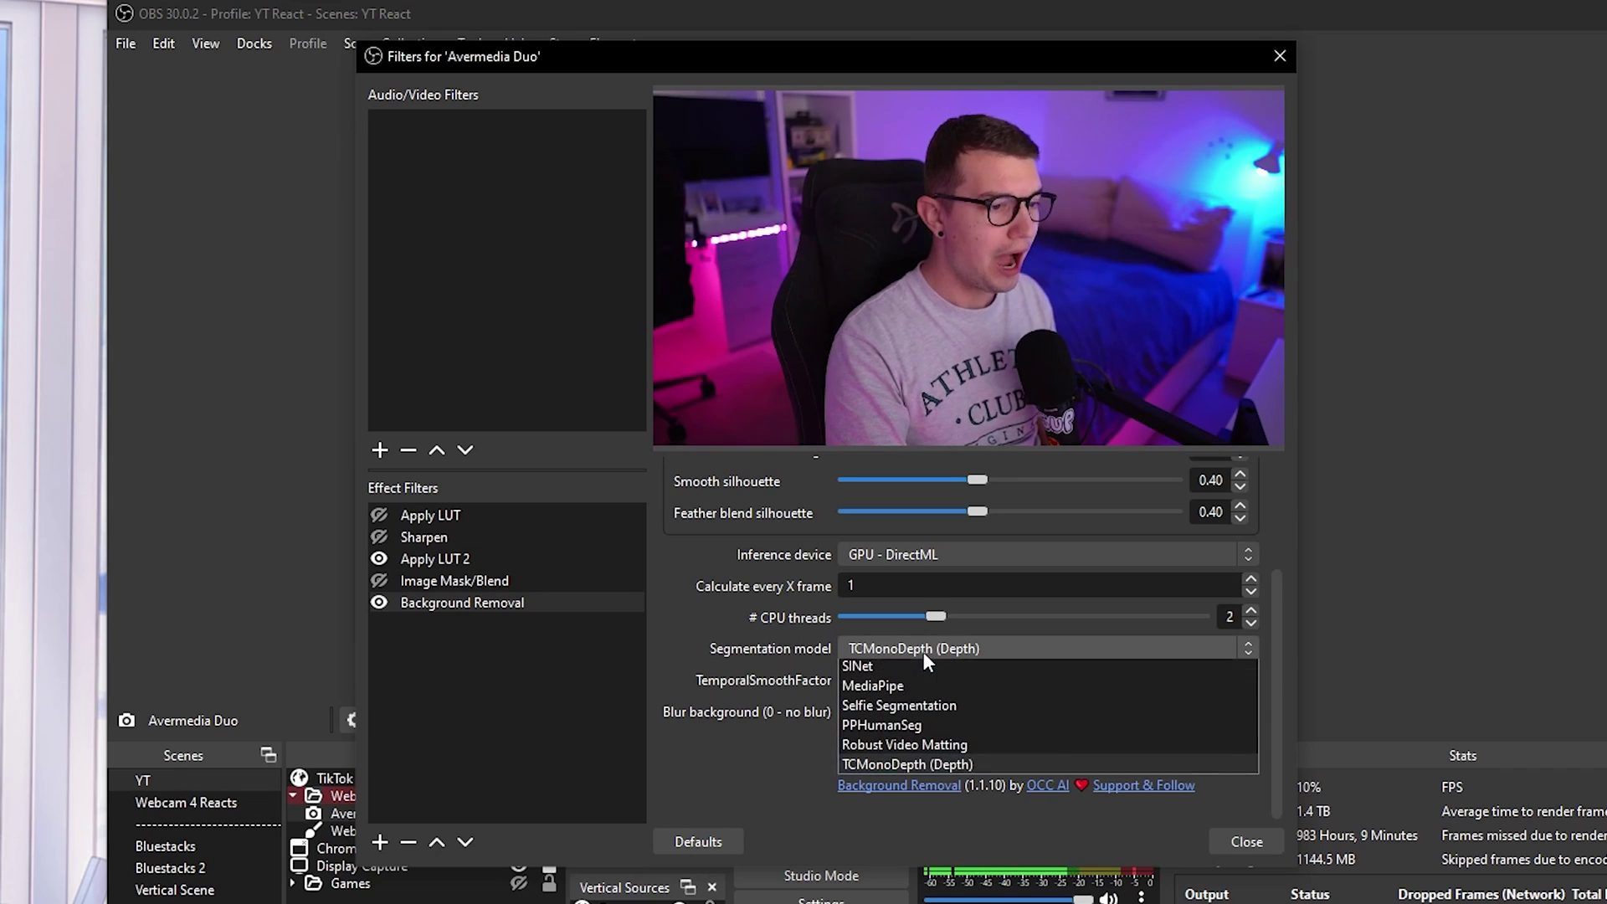
left_click(906, 691)
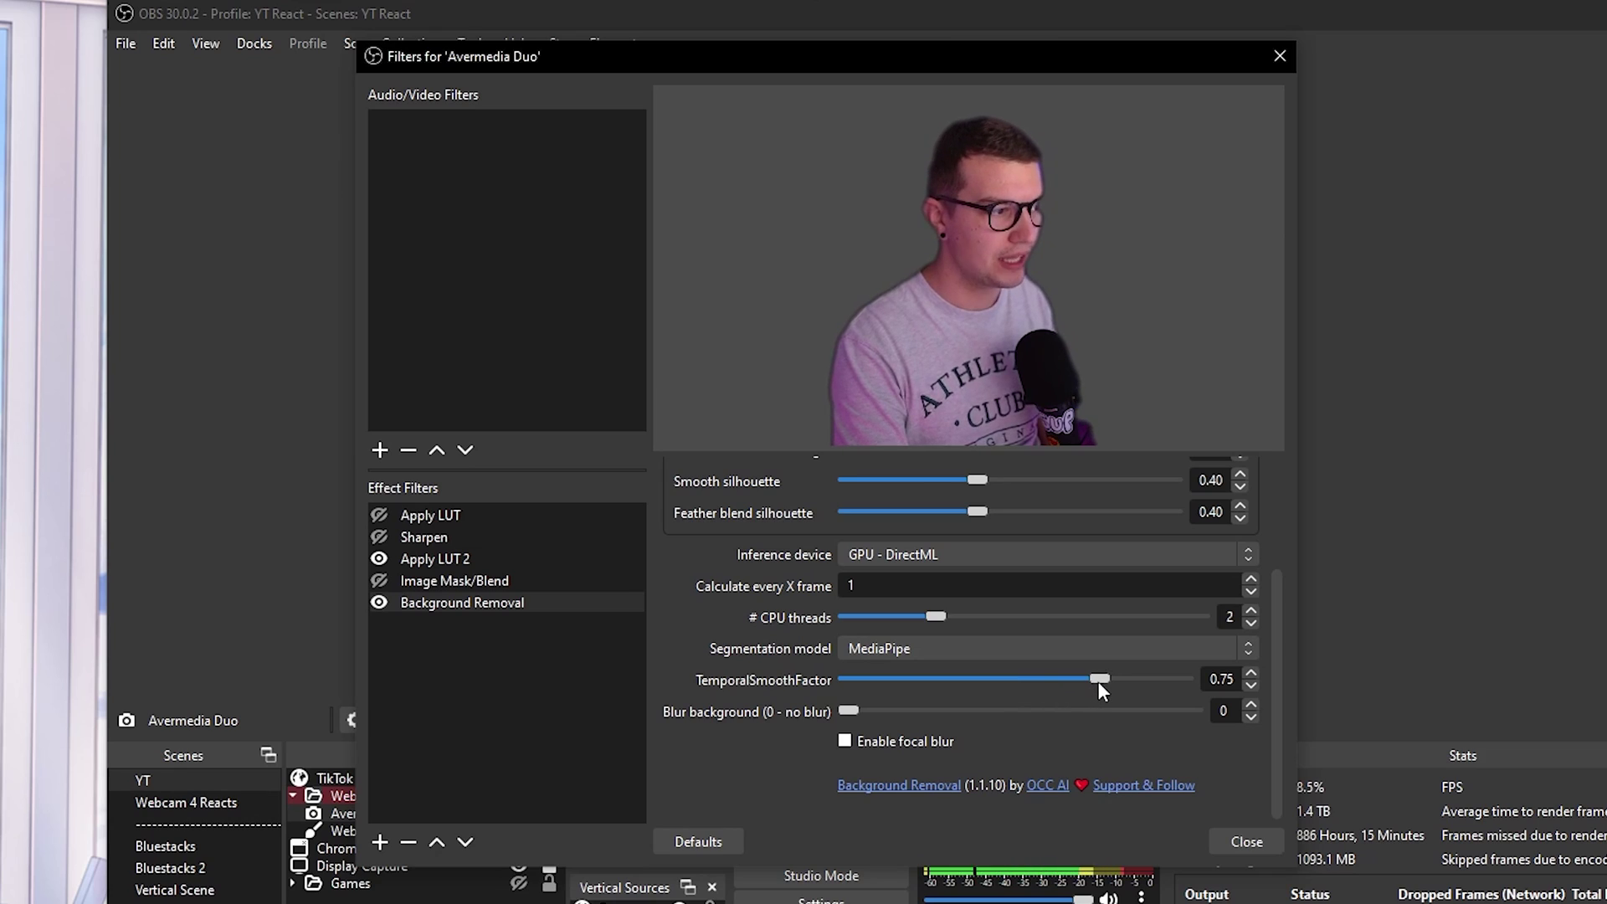
Lower TemporalSmoothFactor to 0.53 and blur the background at strength 8
left_click_drag(1097, 680, 795, 686)
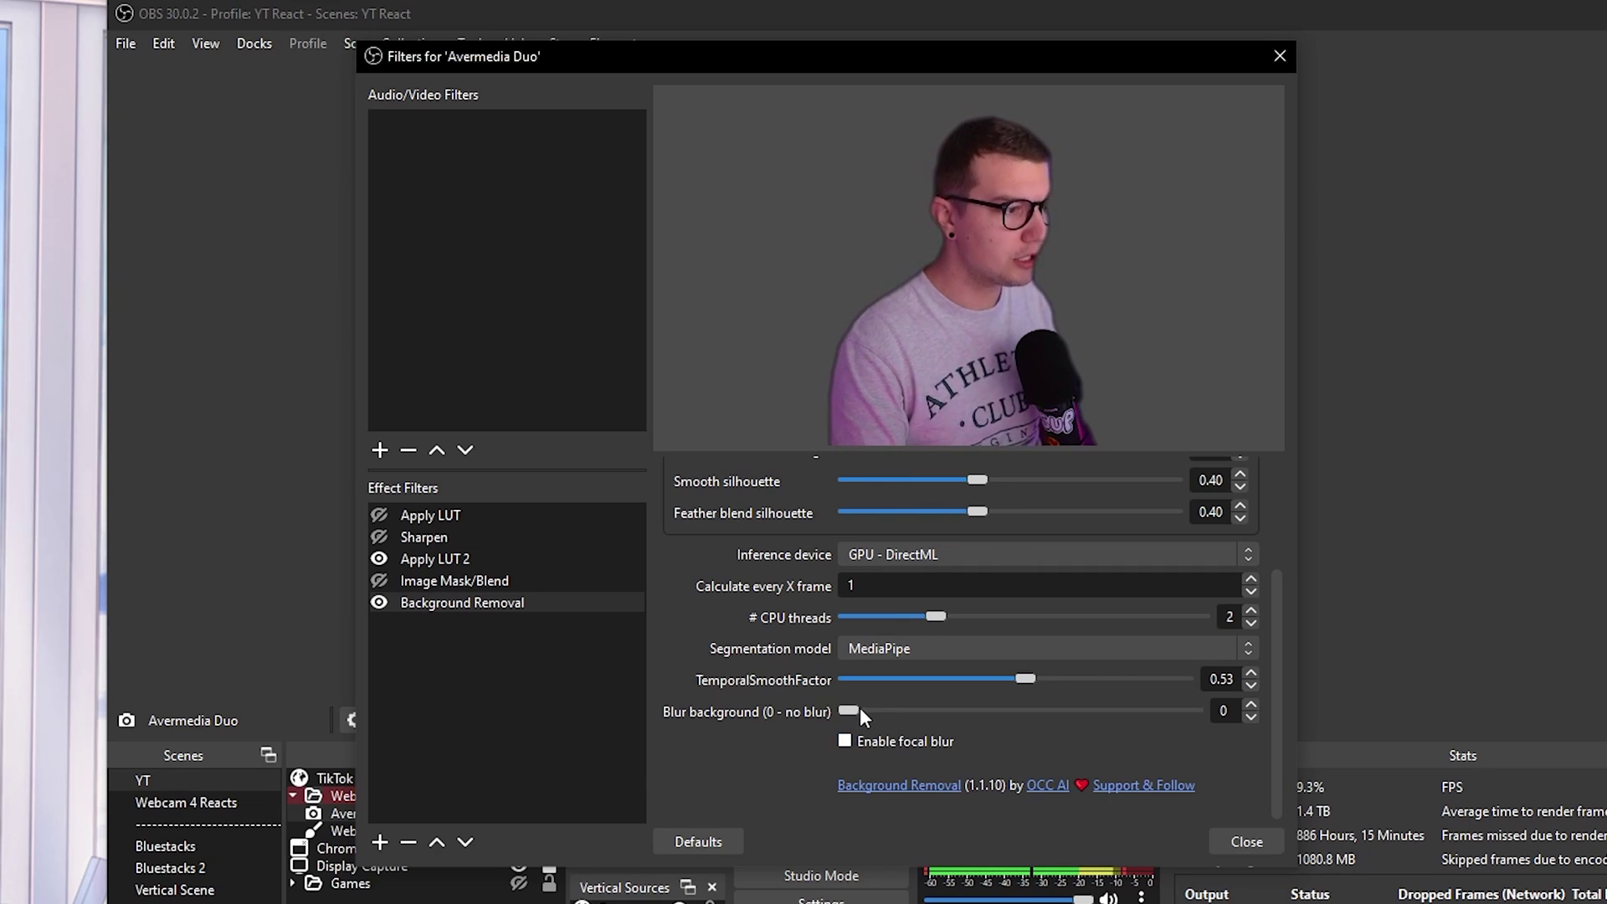
left_click_drag(861, 710, 671, 734)
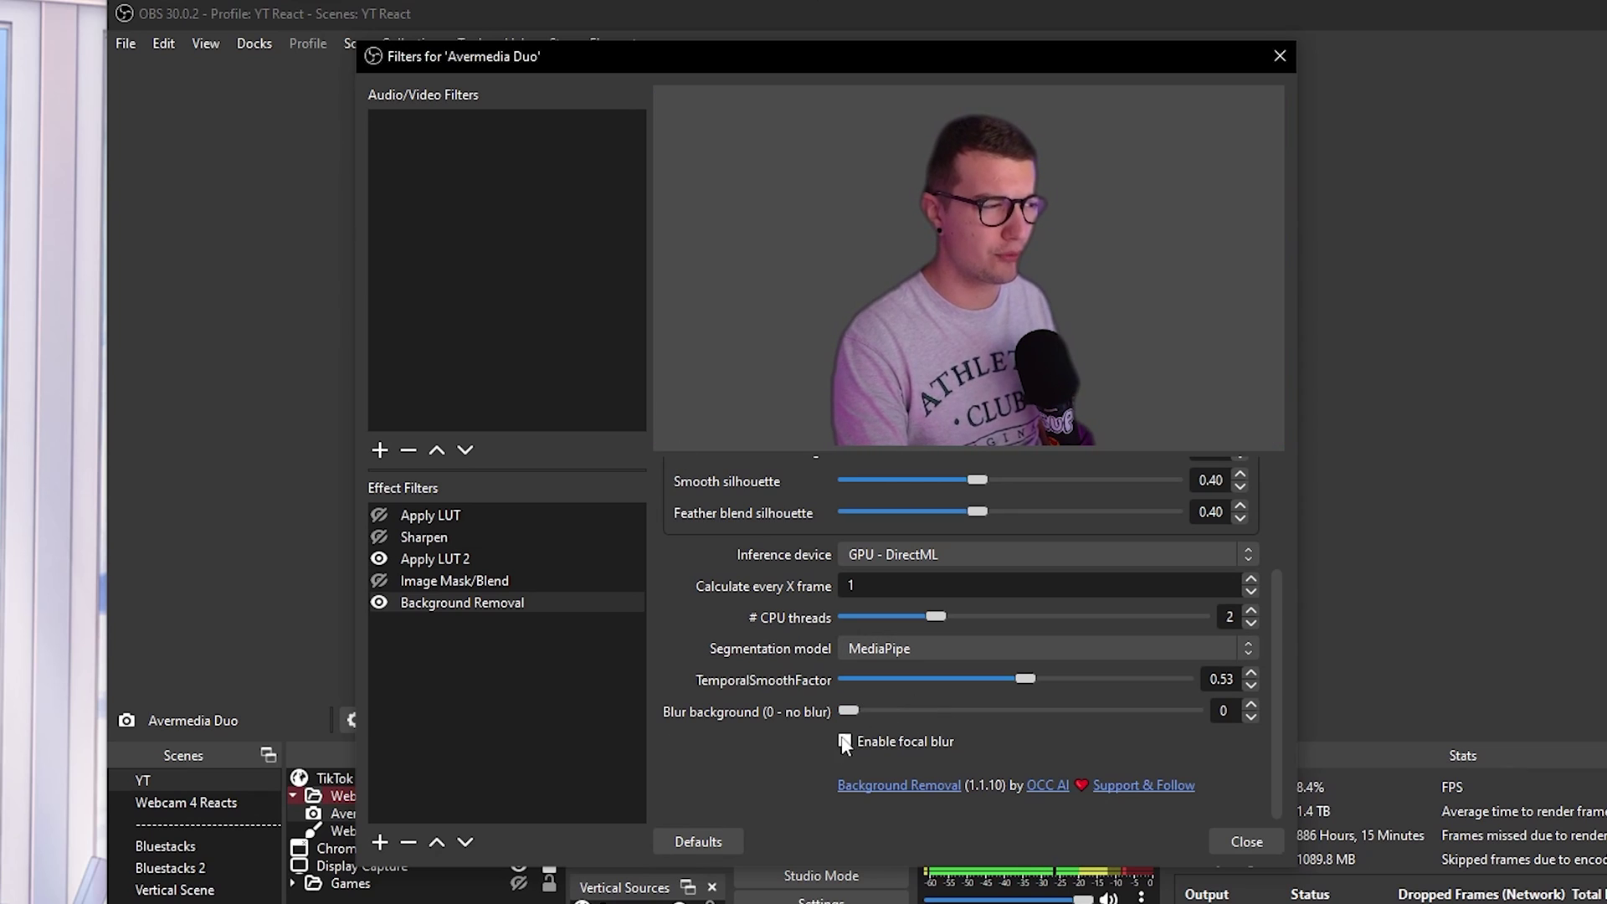
left_click_drag(846, 710, 976, 712)
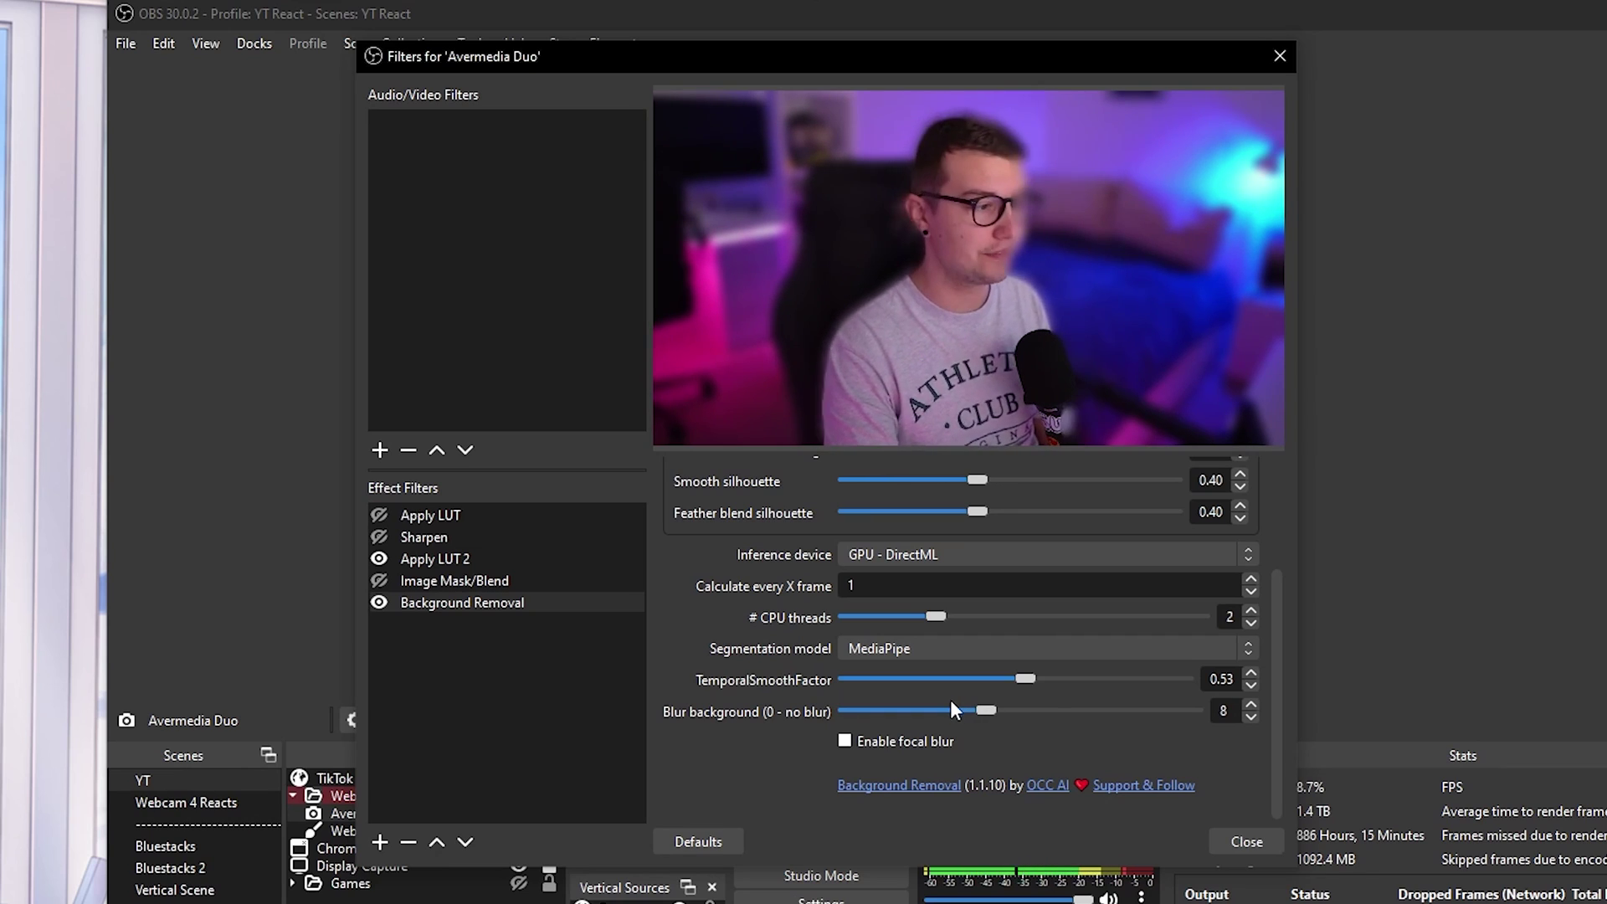
left_click(844, 741)
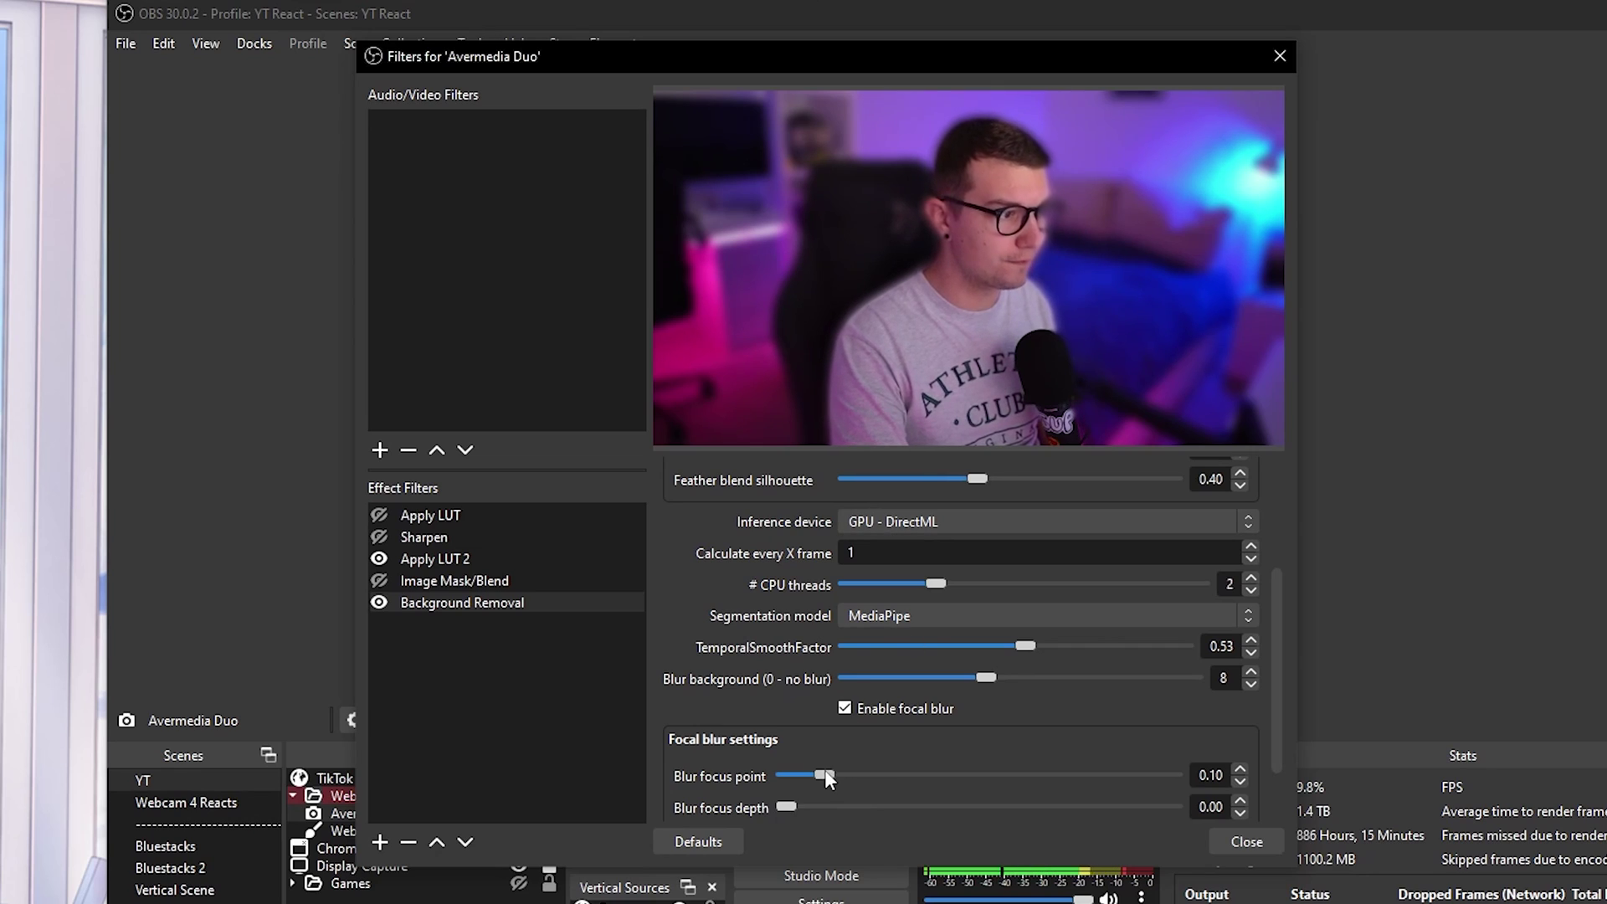
left_click_drag(947, 777, 1137, 766)
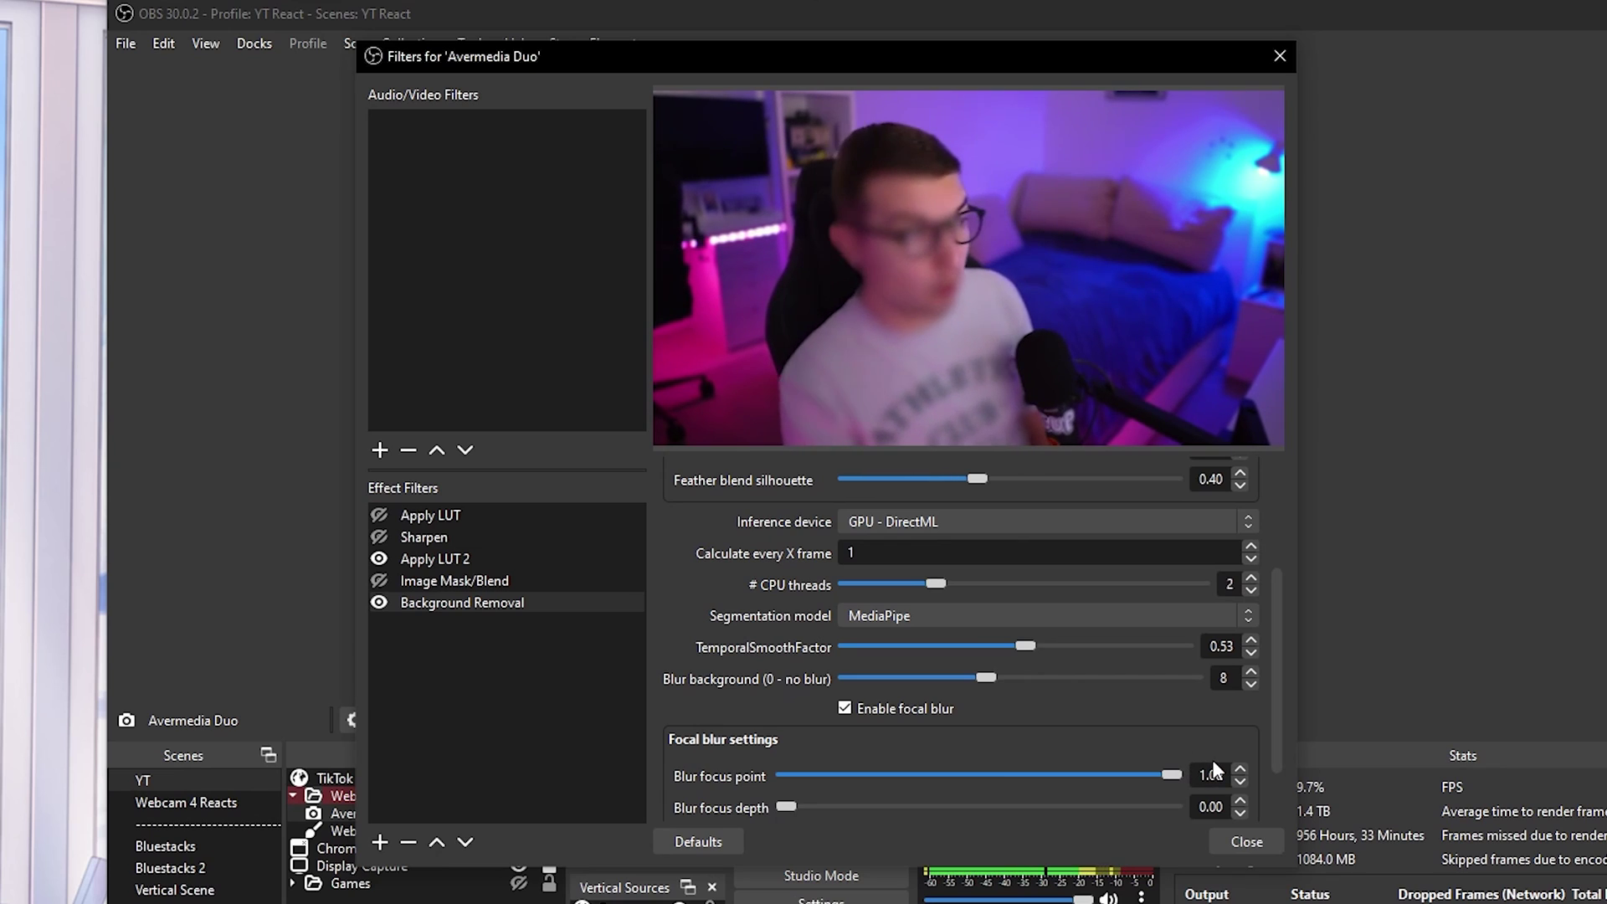
left_click_drag(1171, 775, 941, 755)
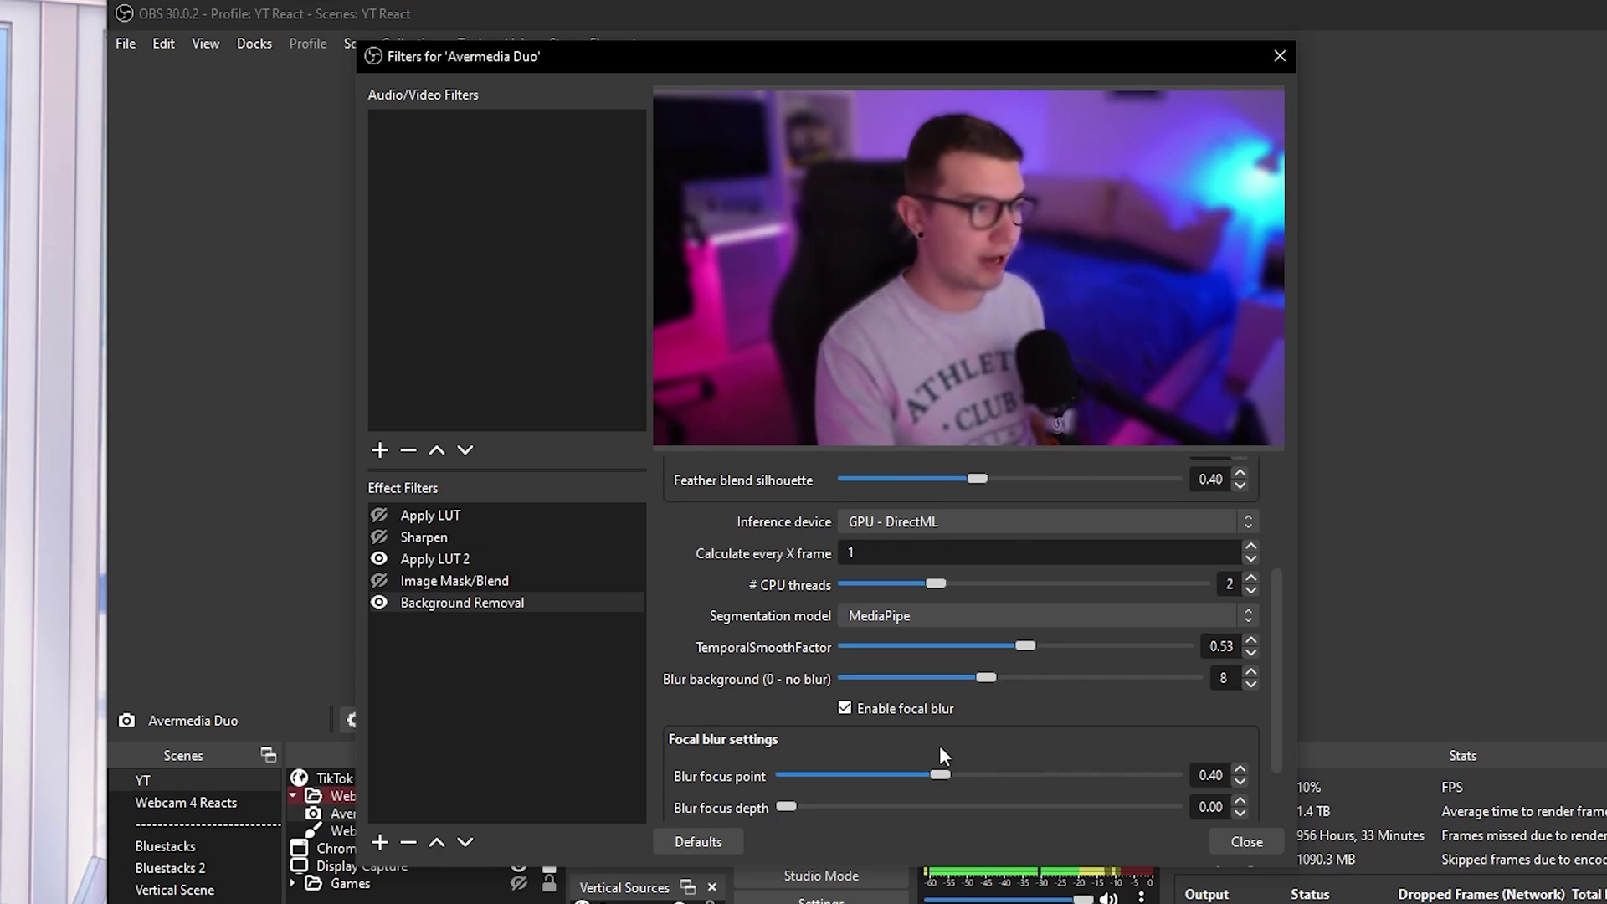
left_click_drag(786, 806, 1183, 785)
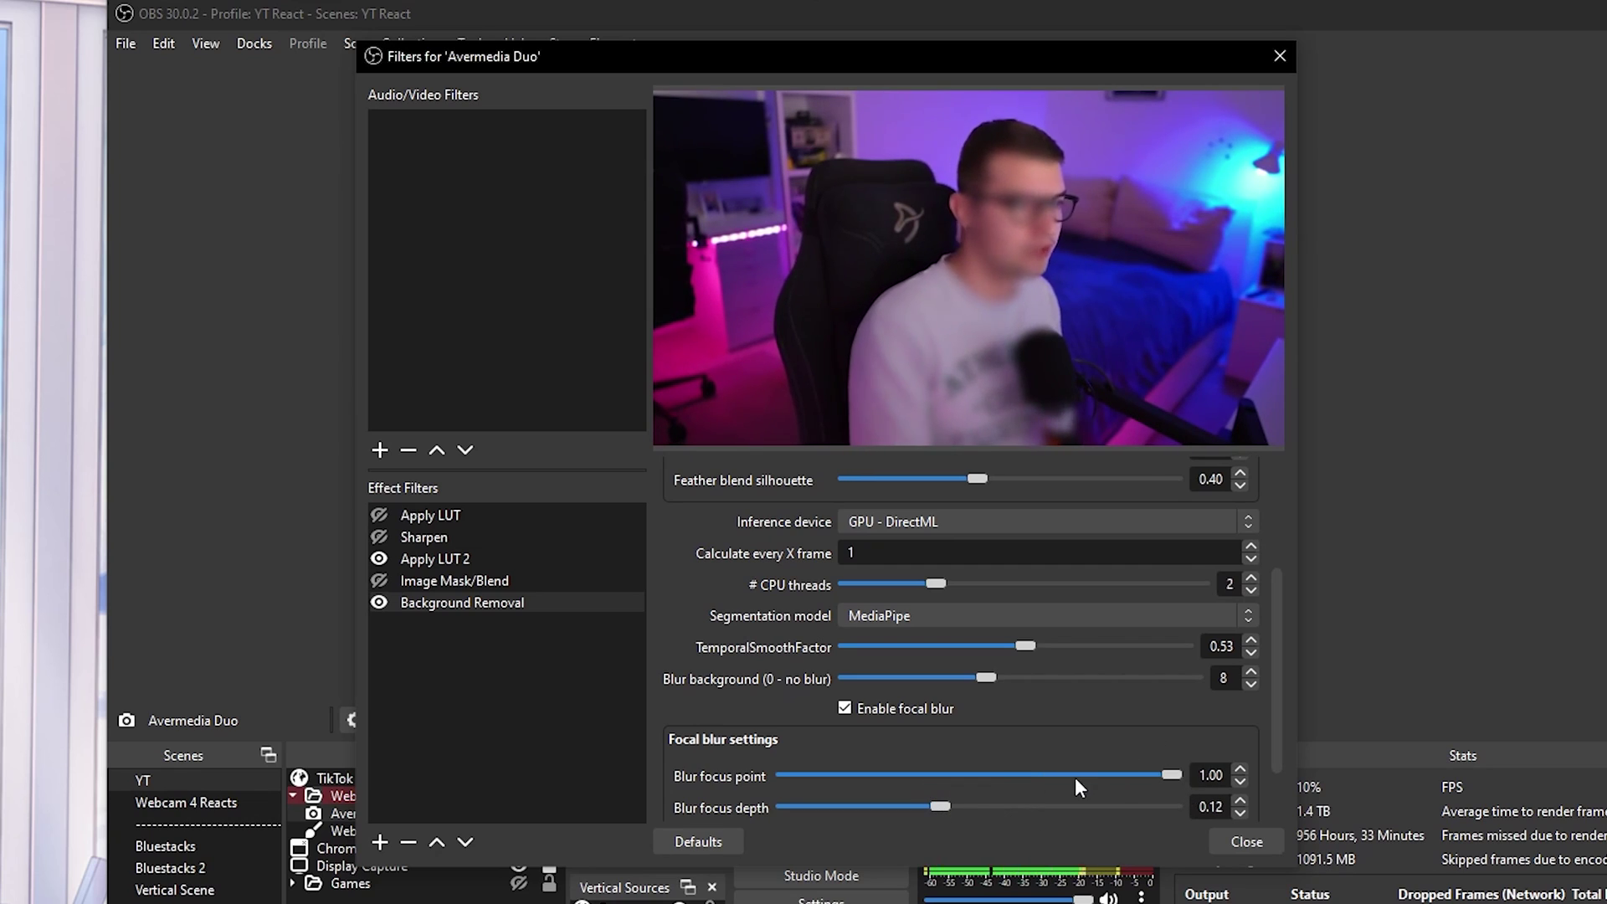
left_click_drag(940, 806, 834, 805)
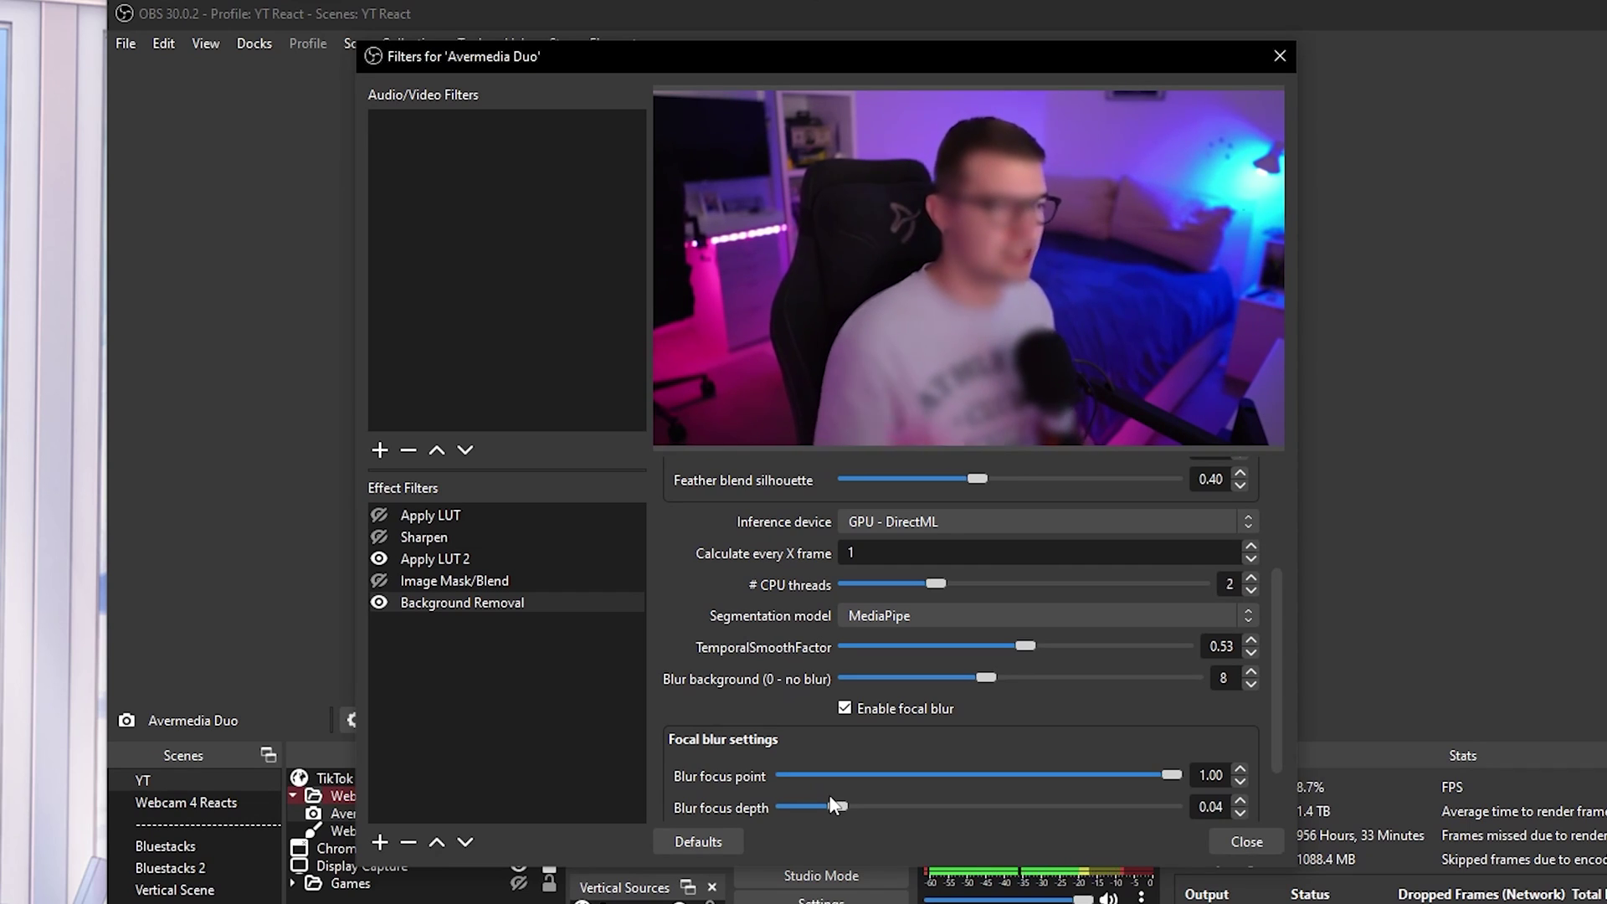
scroll(754, 736, "down", 2)
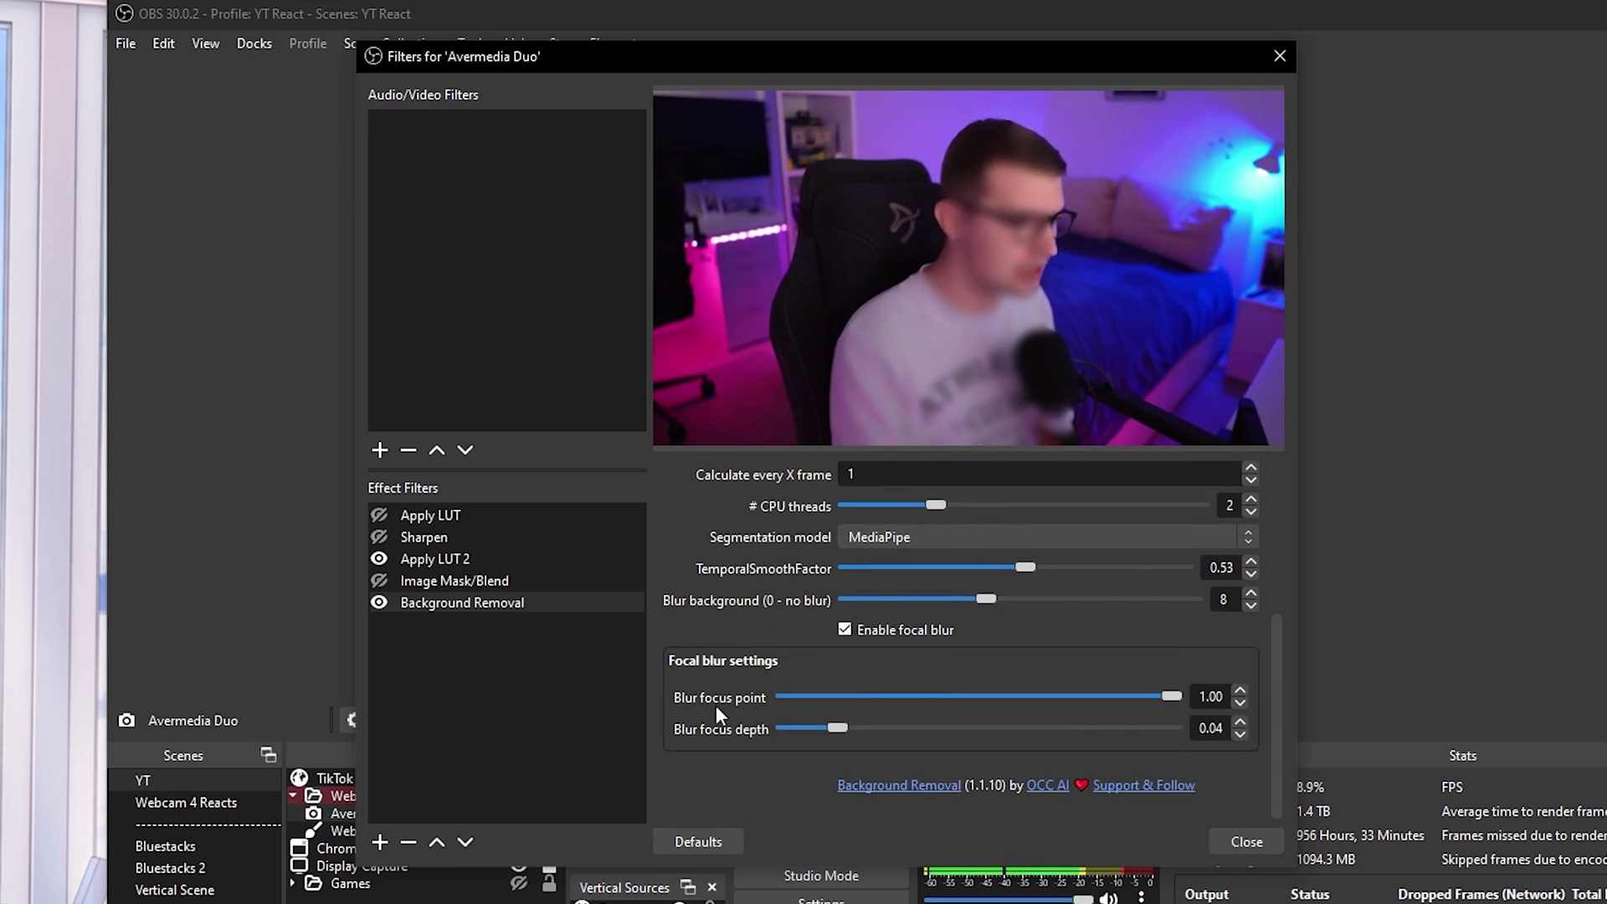
scroll(770, 703, "up", 3)
scroll(821, 655, "up", 1)
scroll(850, 719, "down", 2)
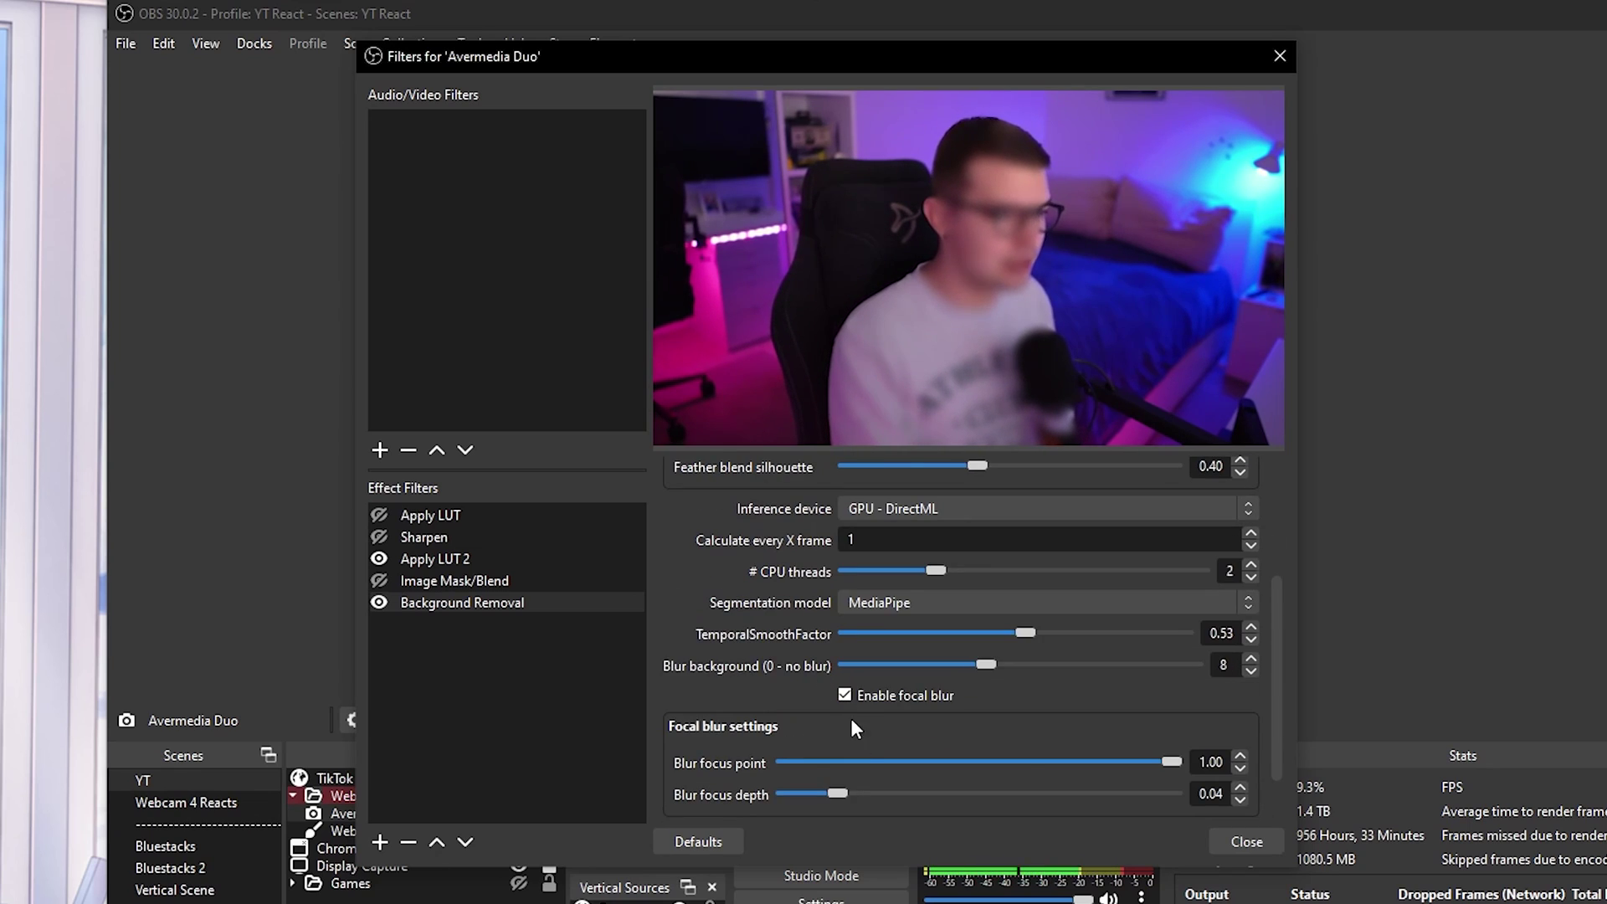
left_click(845, 693)
Set Blur background back to 0, restoring the plain grey backdrop behind the person
left_click_drag(943, 767, 738, 770)
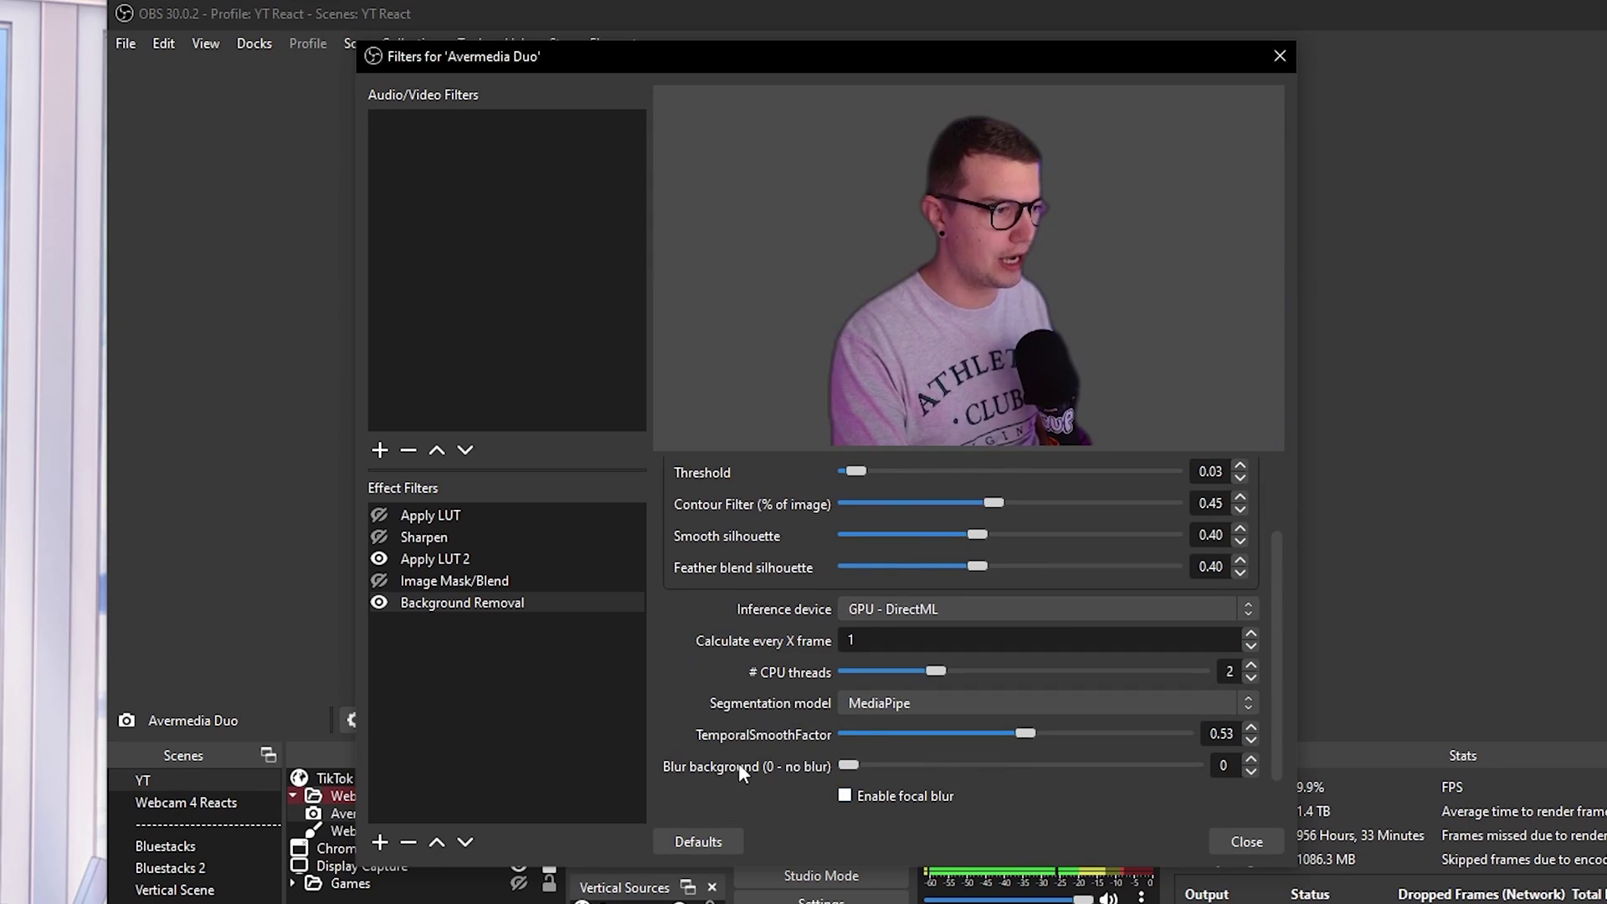